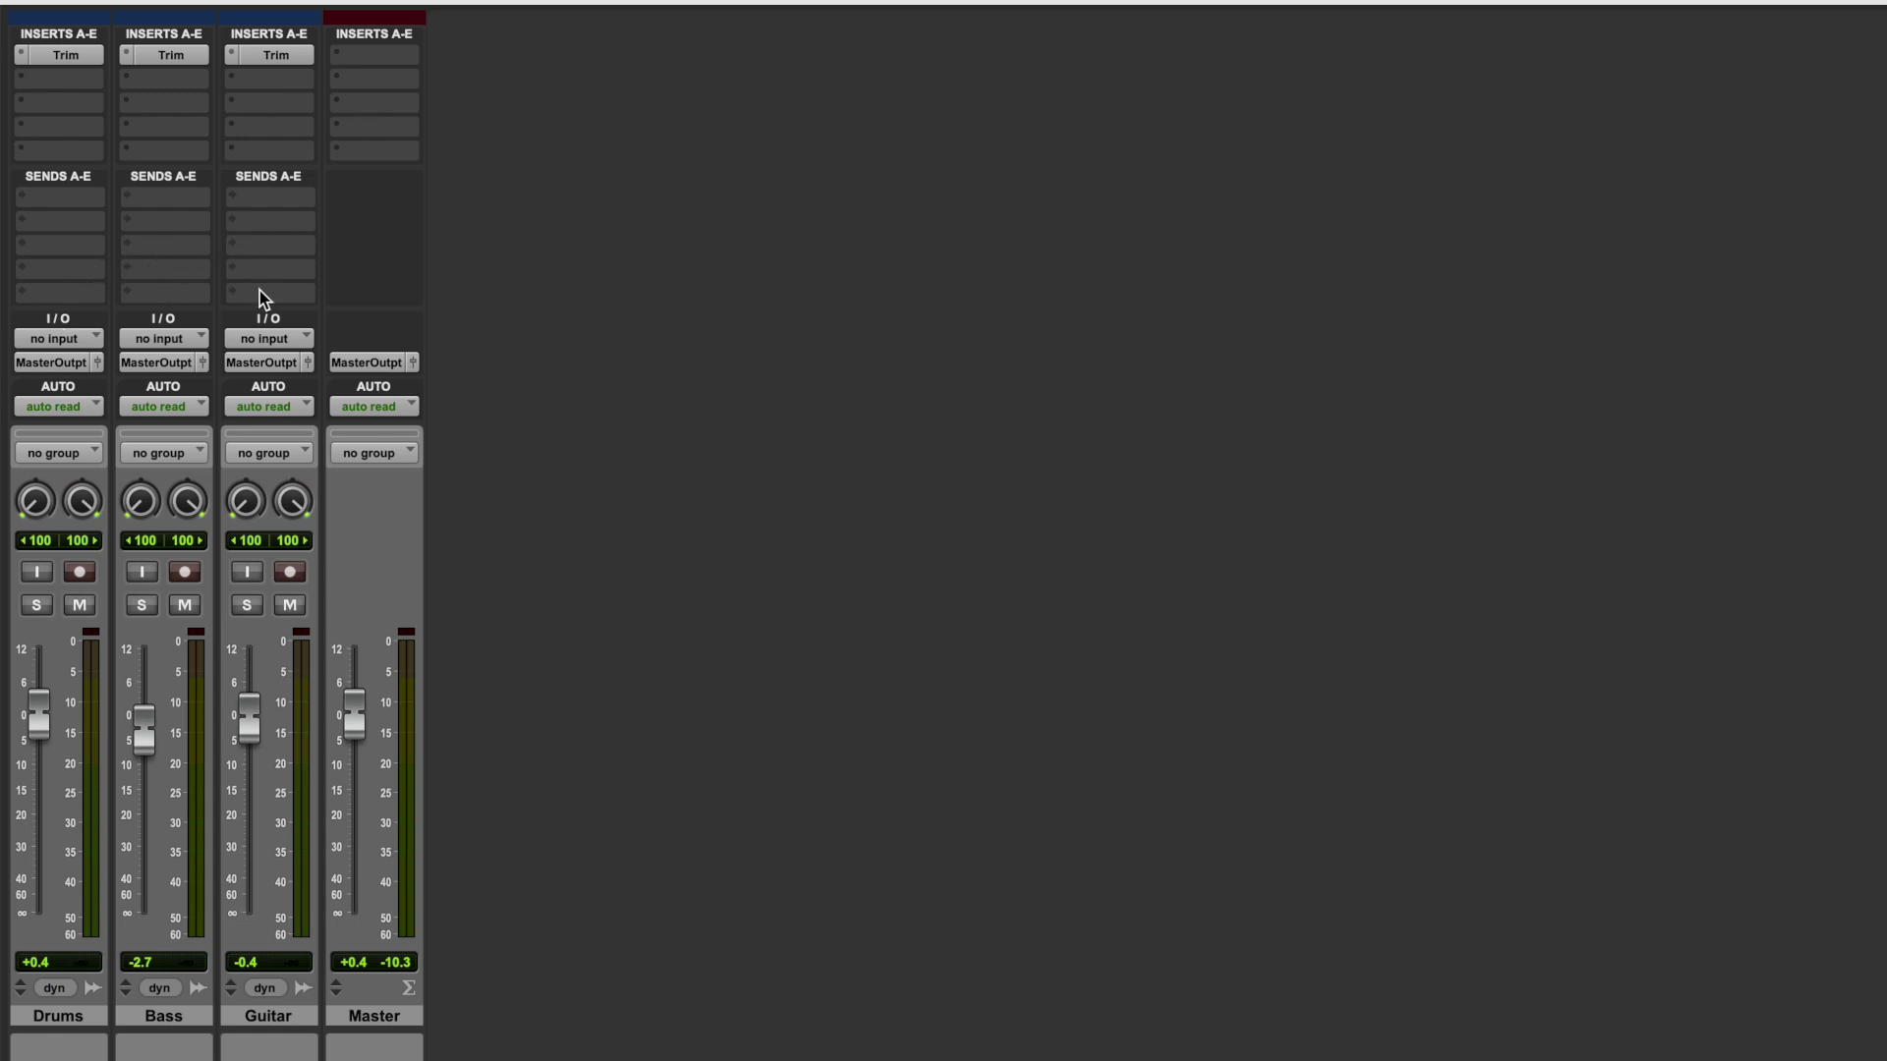
Create one new stereo auxiliary input track
key(shift+super+n)
click(665, 407)
click(630, 433)
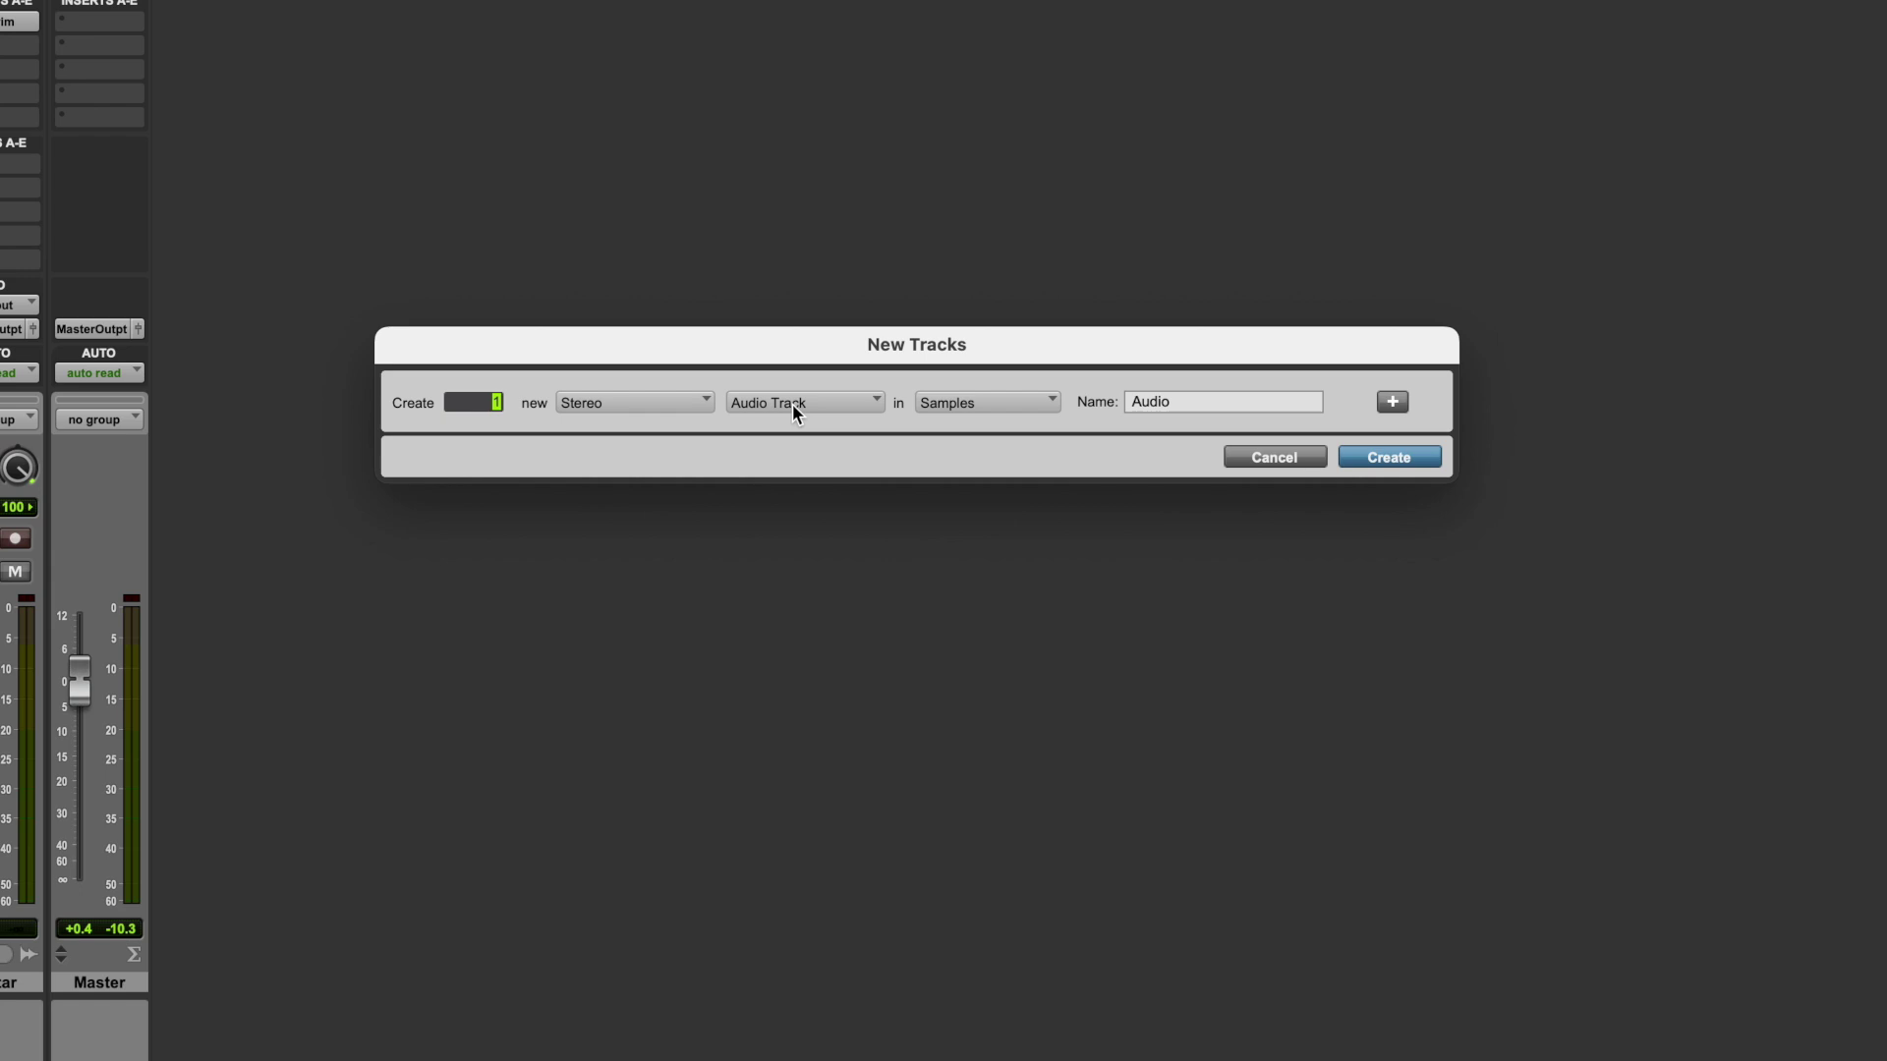
click(792, 404)
click(826, 425)
click(1663, 473)
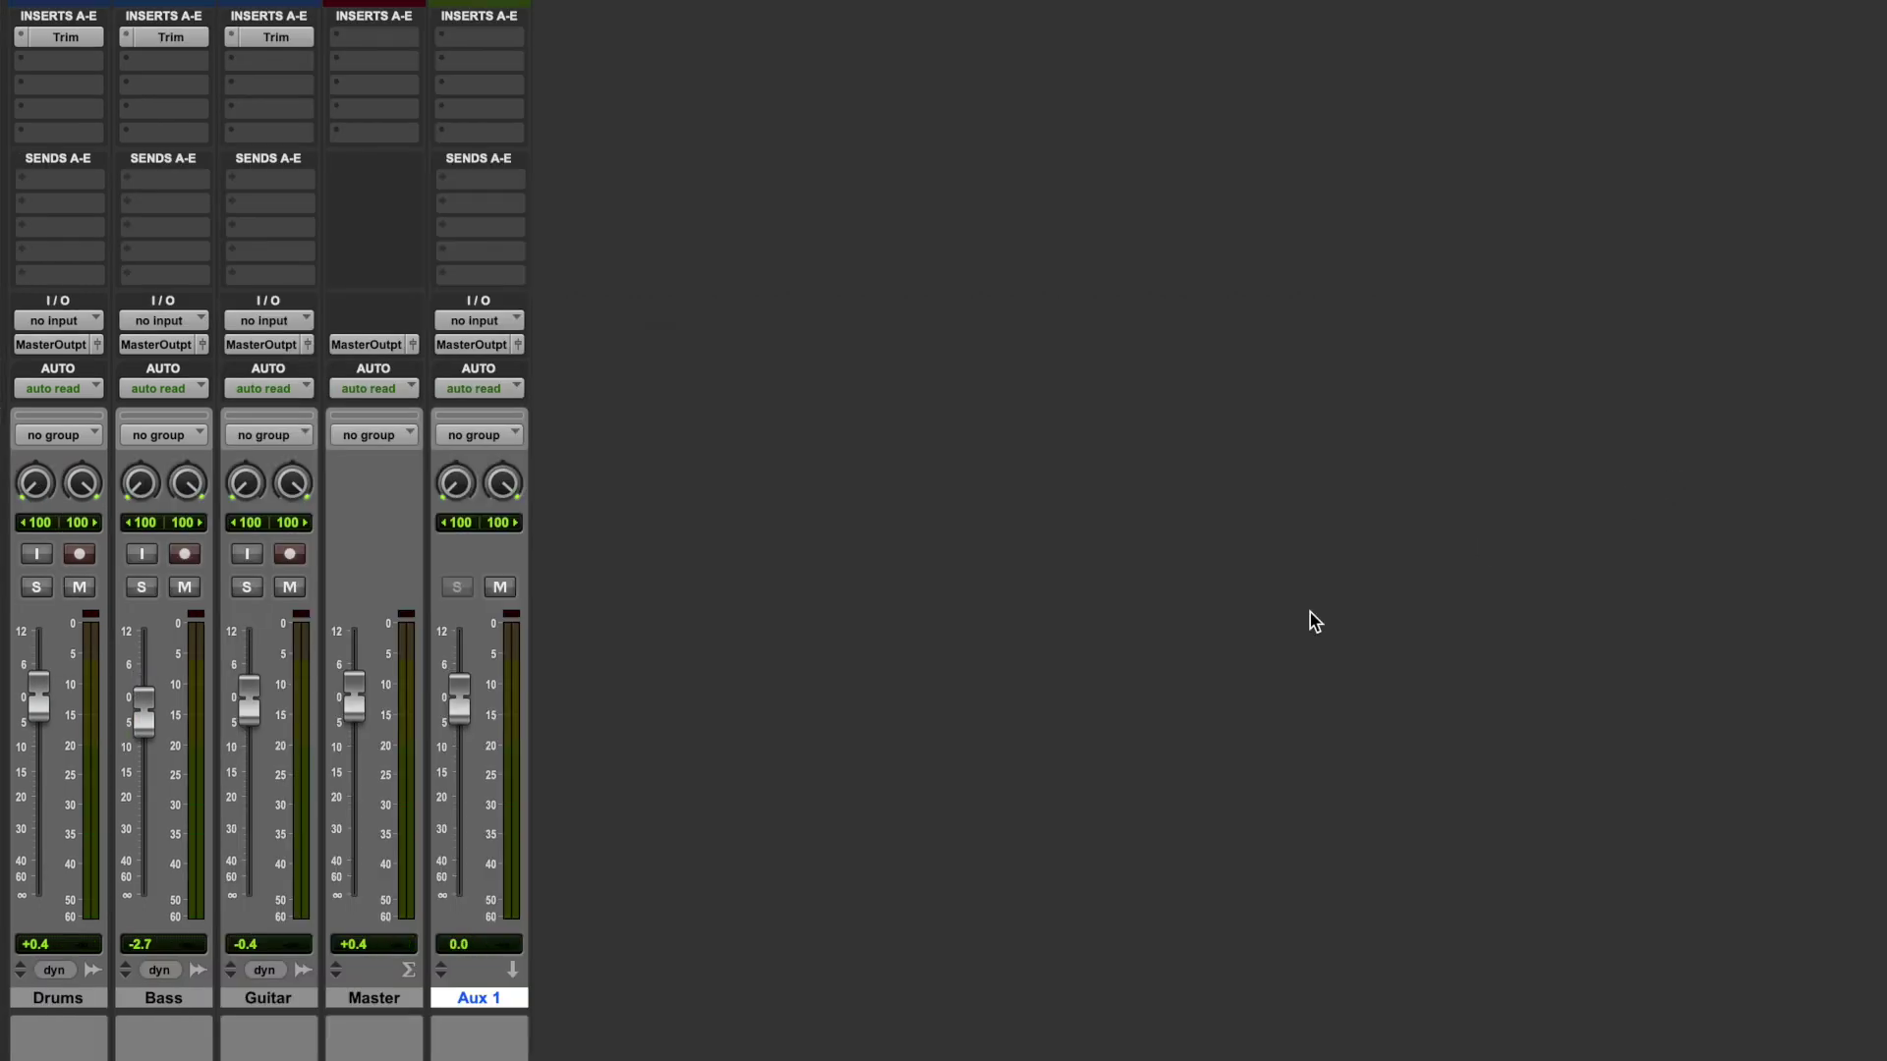
Move the new auxiliary track between Guitar and Master and rename it "mix bus"
click(505, 1005)
drag(505, 1004, 366, 1002)
double_click(366, 1000)
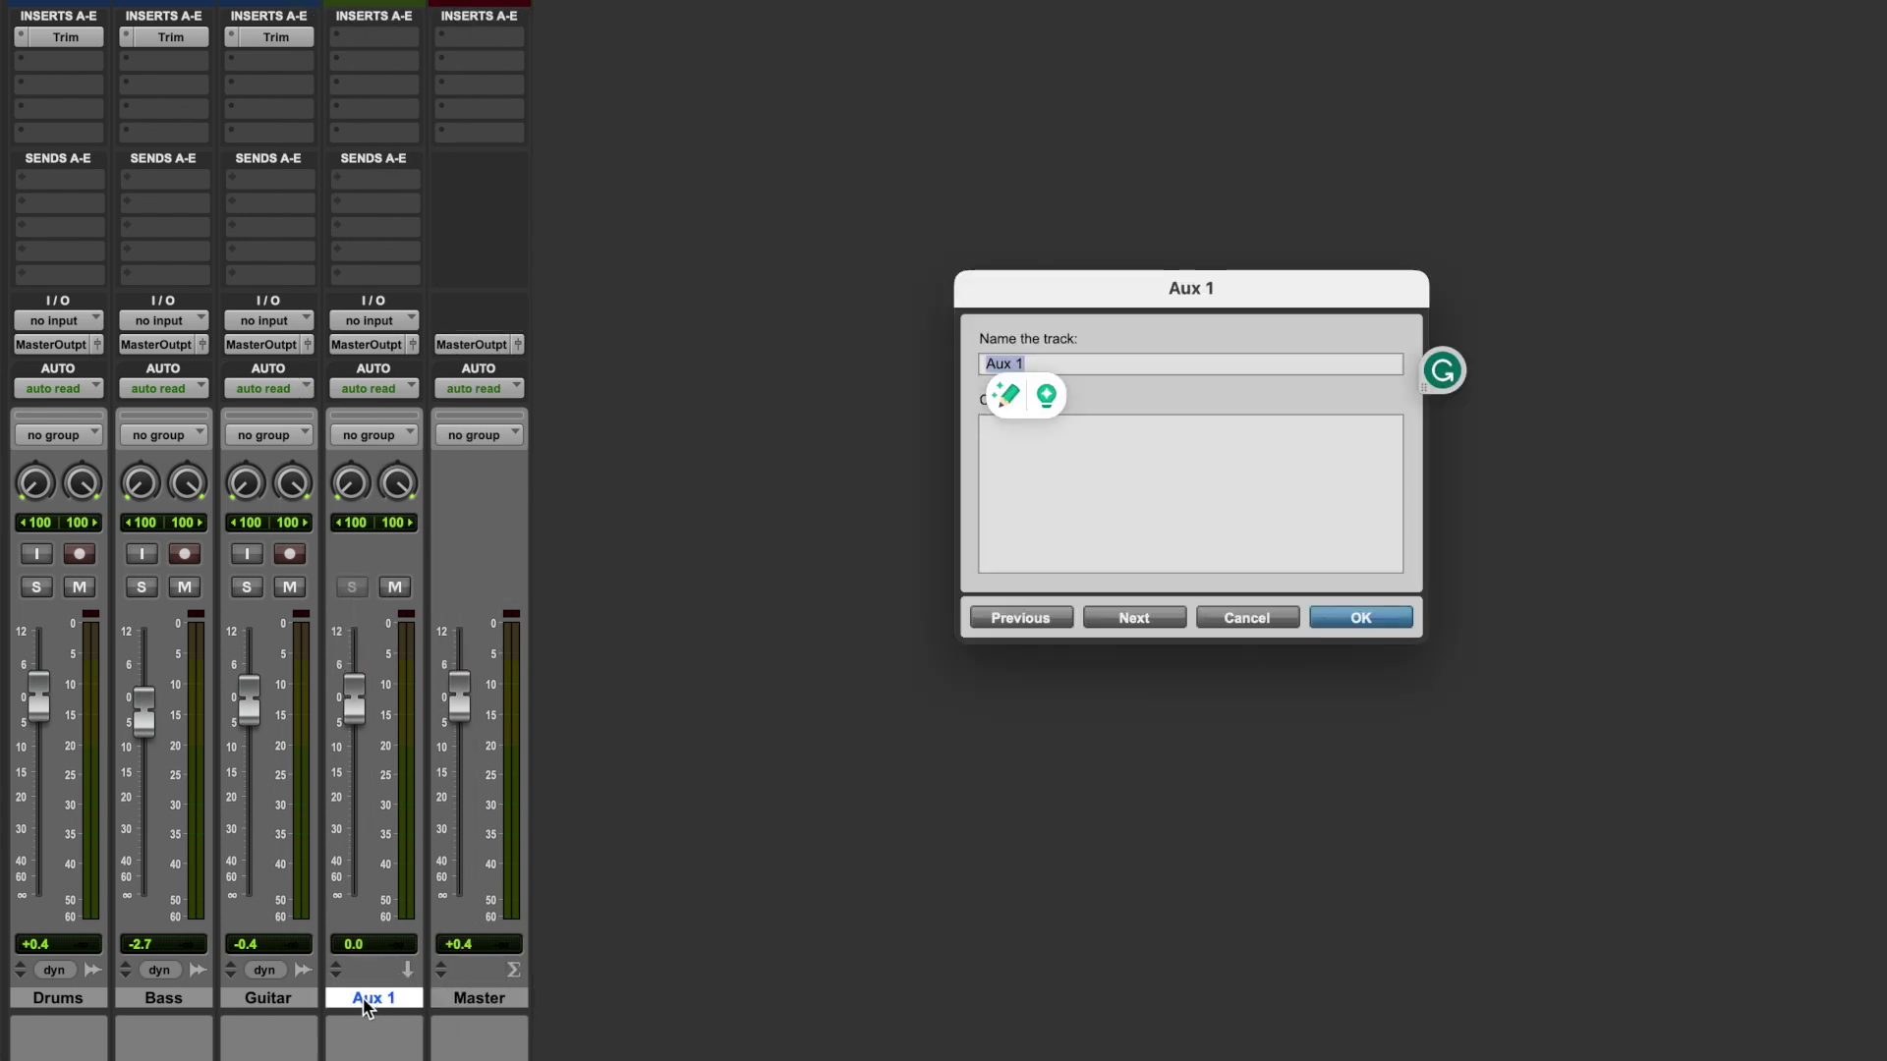
text(mix bus)
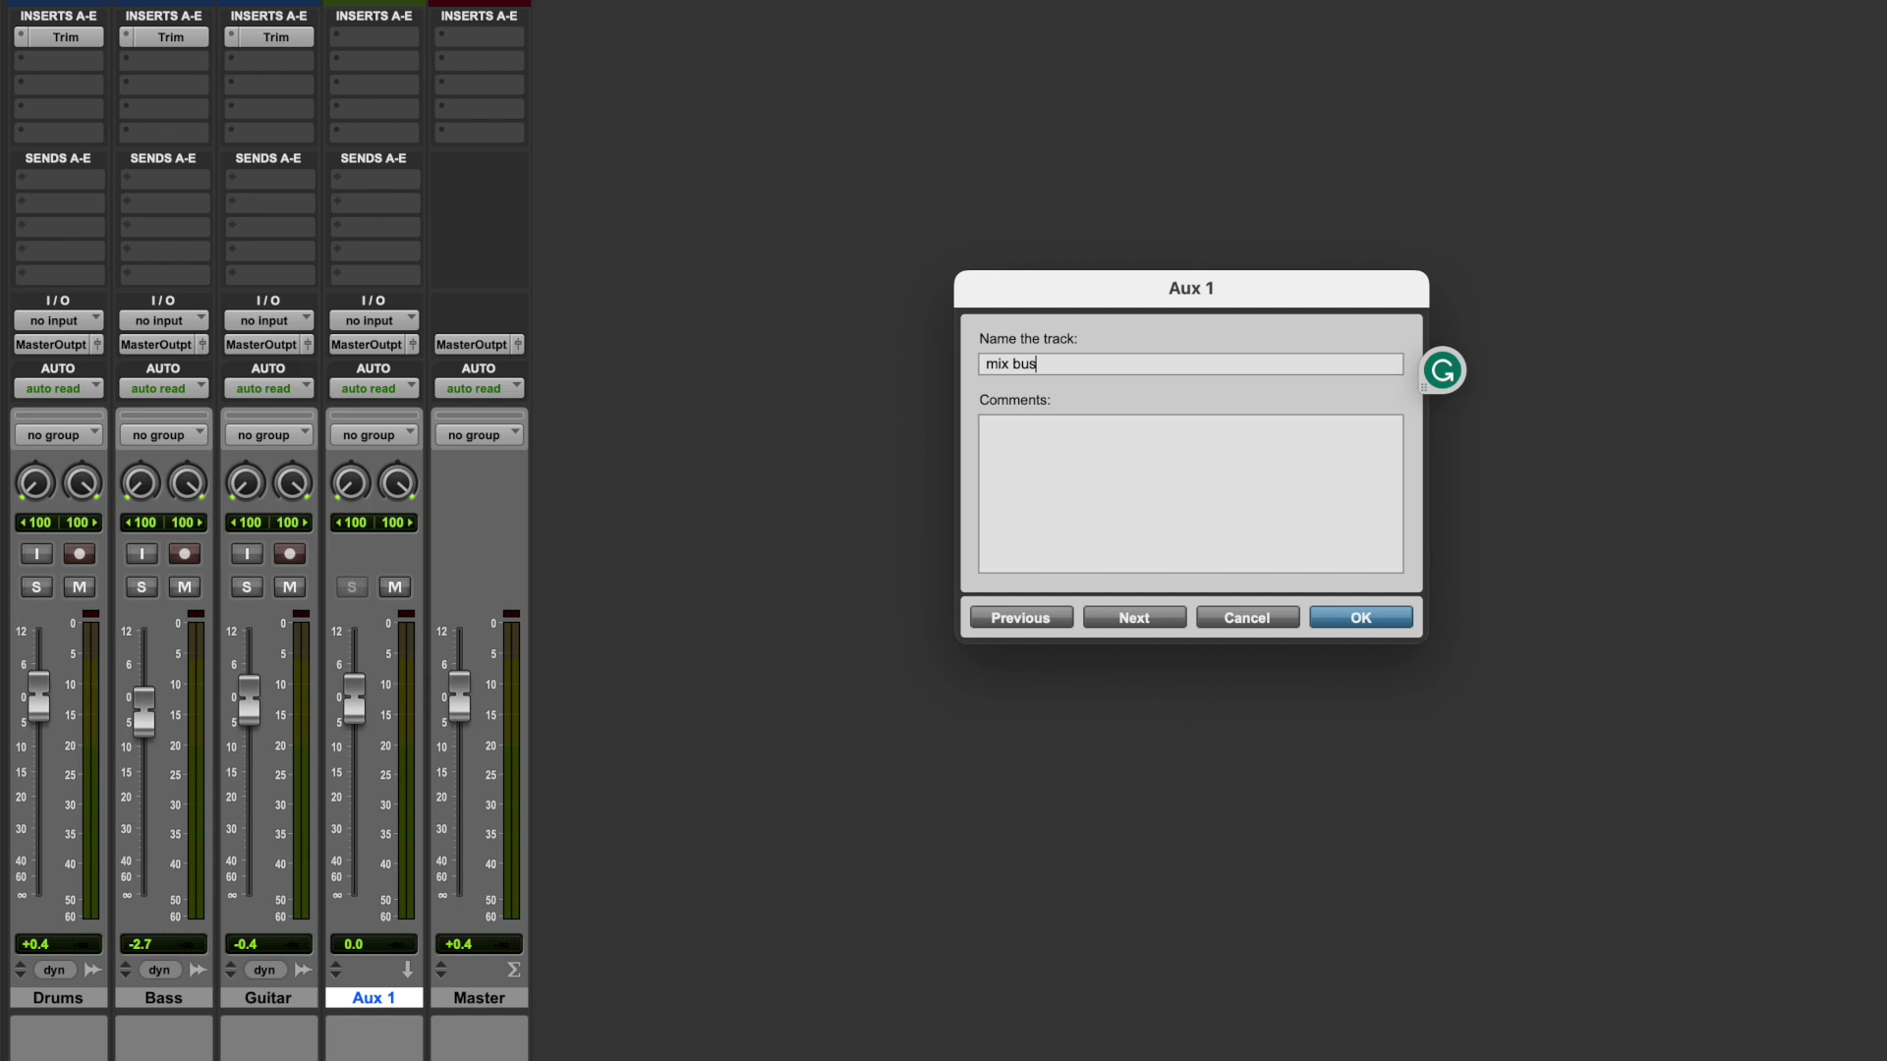
key(Return)
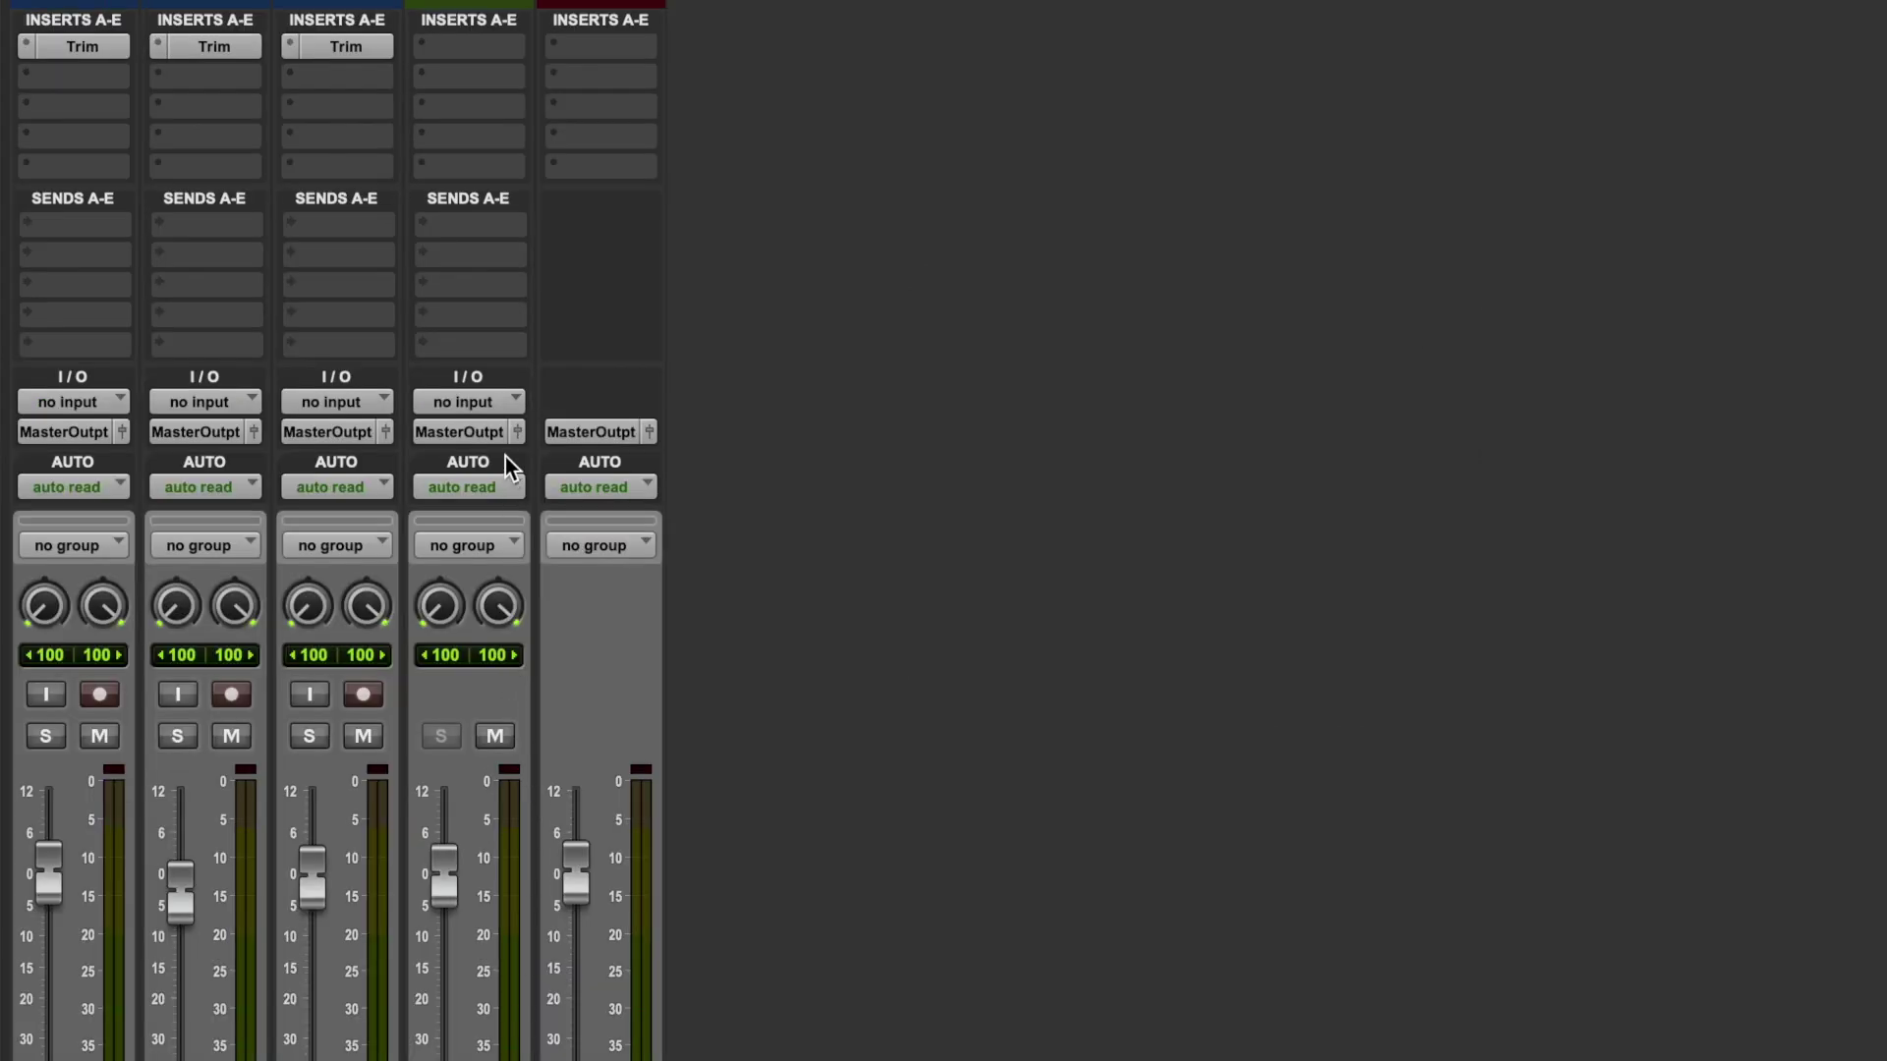
Set the mix bus track's input to Bus 1-2 (Stereo)
click(485, 401)
mouse_move(485, 402)
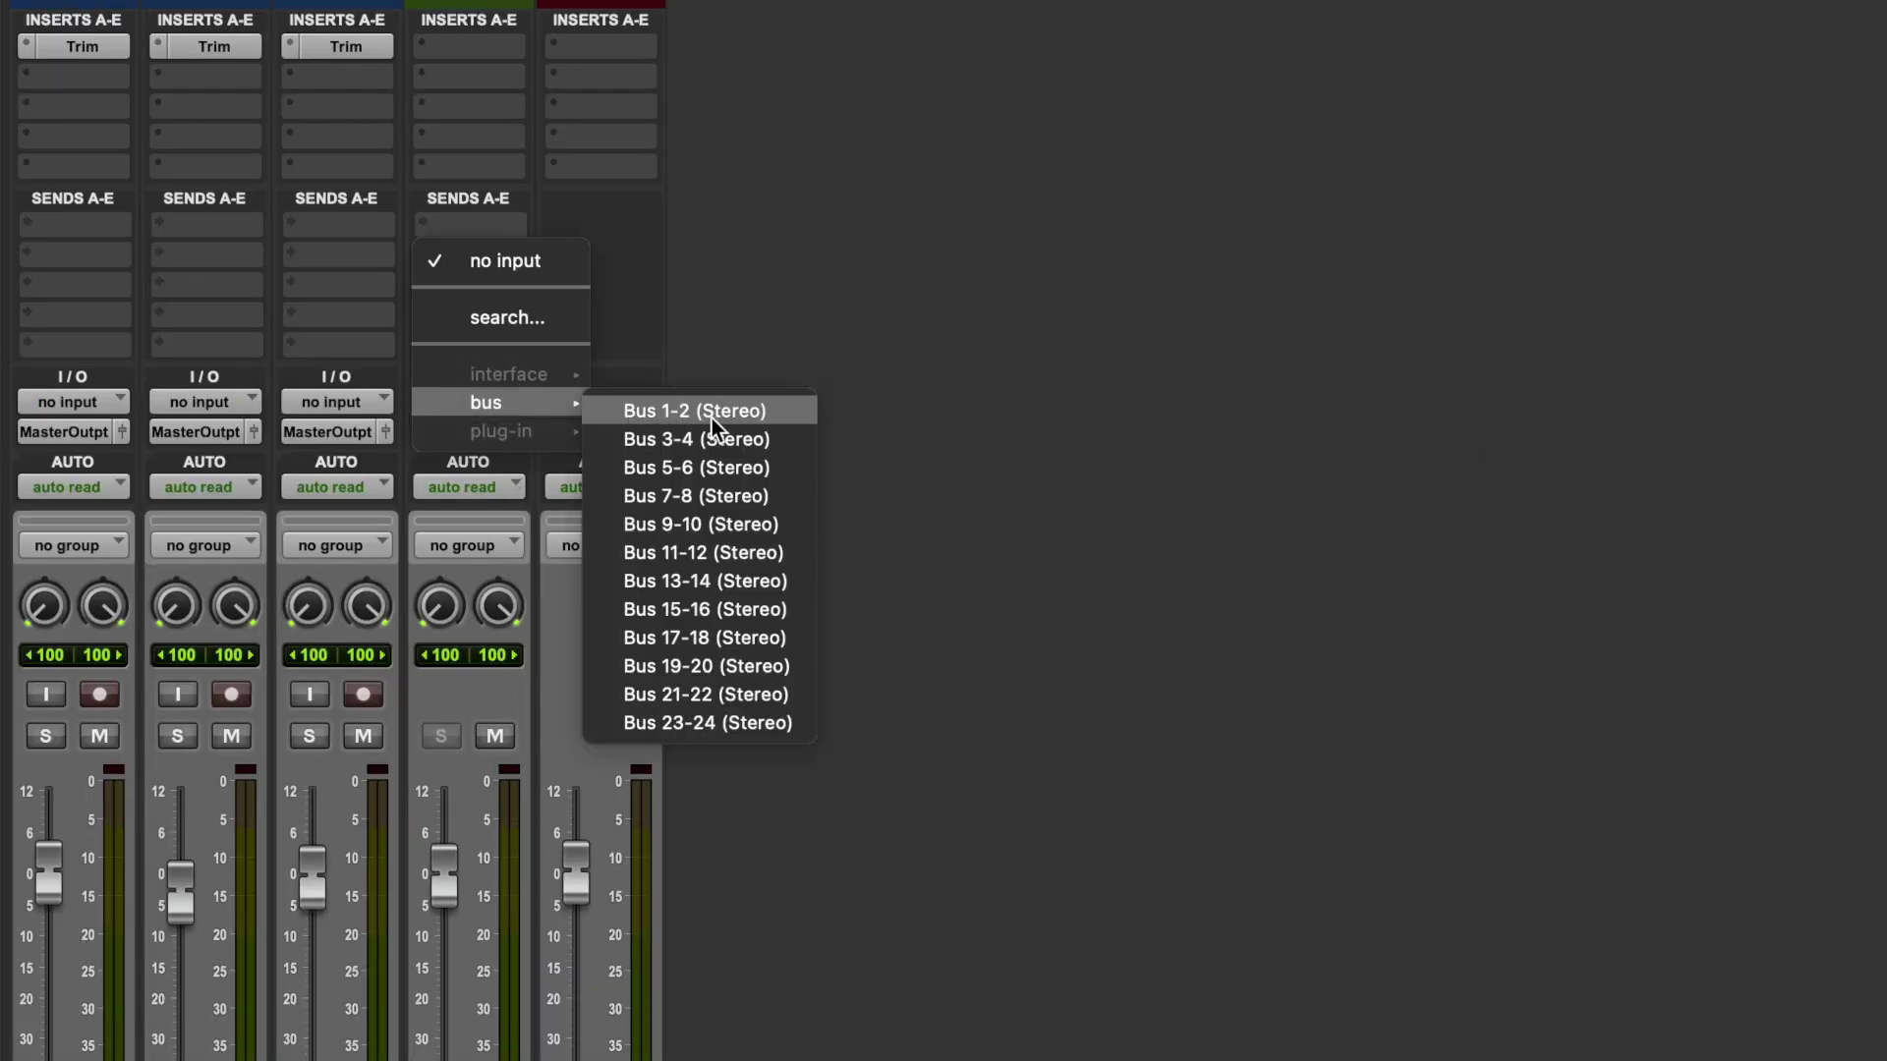
click(777, 415)
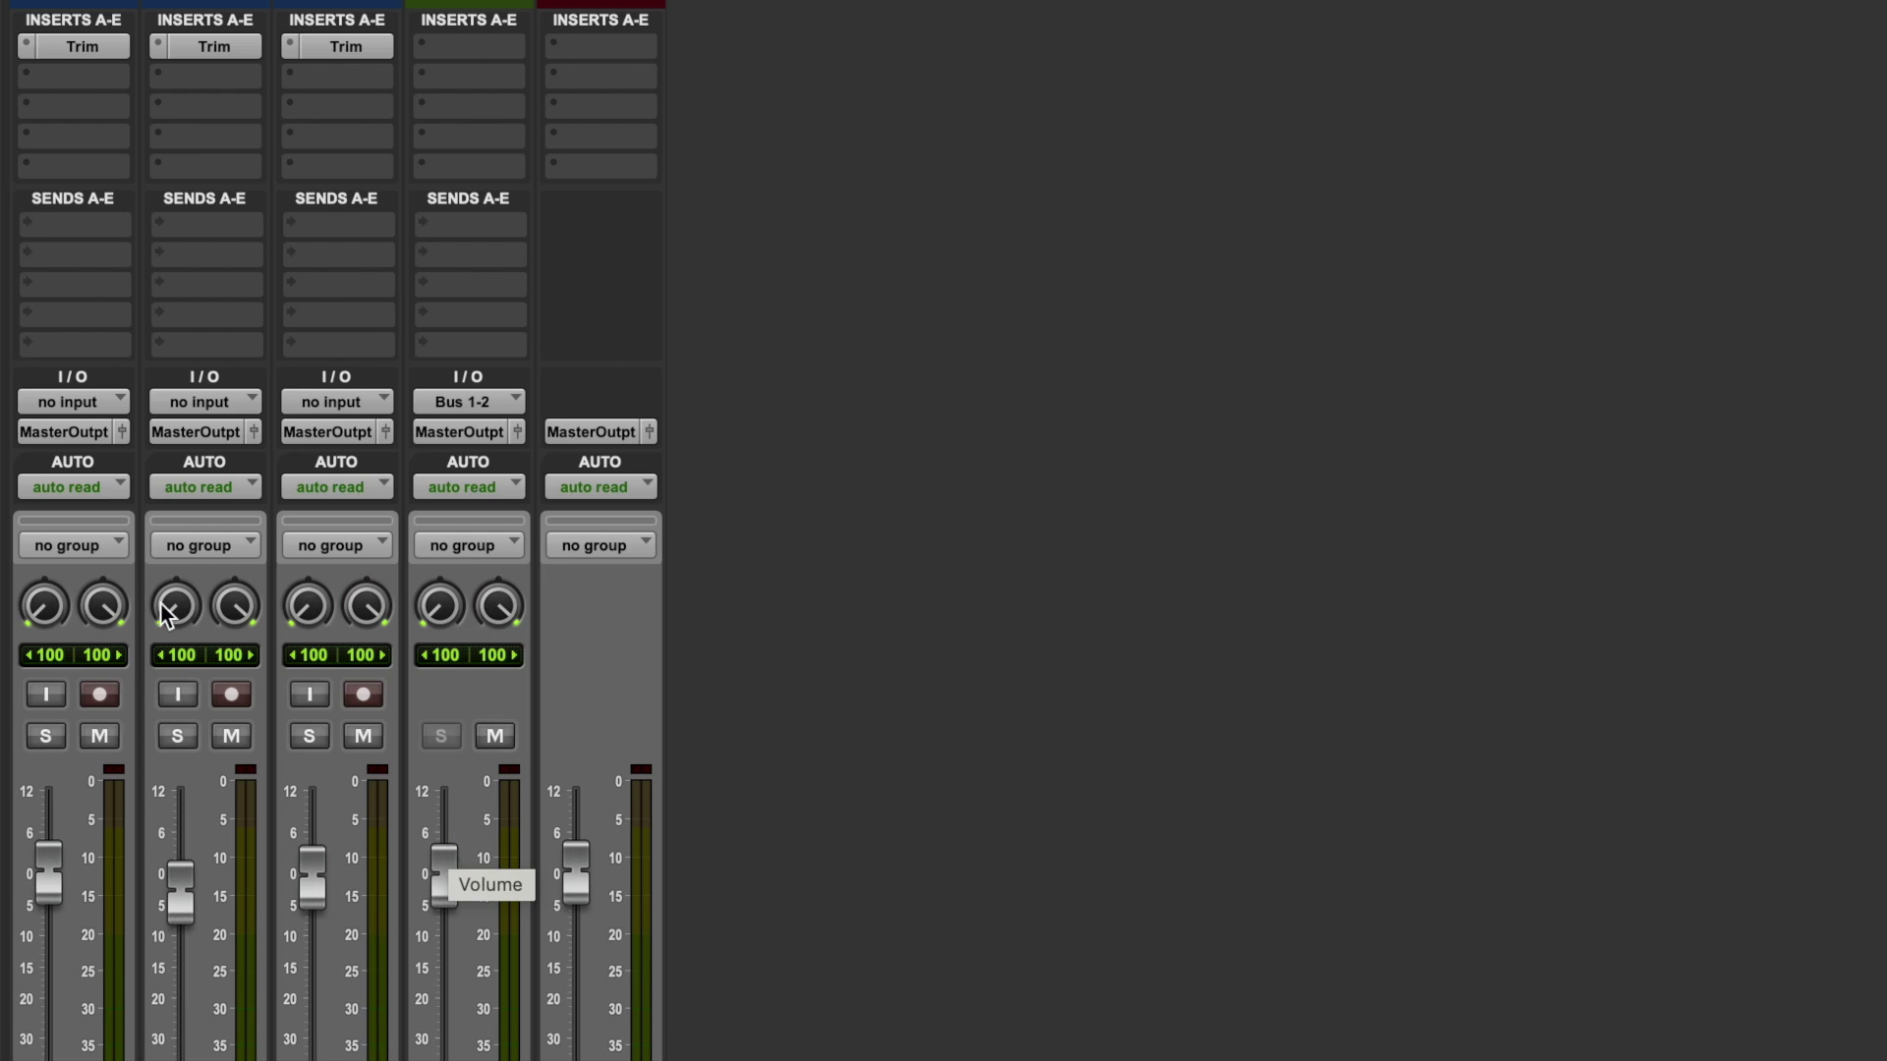
Route the outputs of the Drums, Bass and Guitar tracks to Bus 1-2 (Stereo)
click(72, 433)
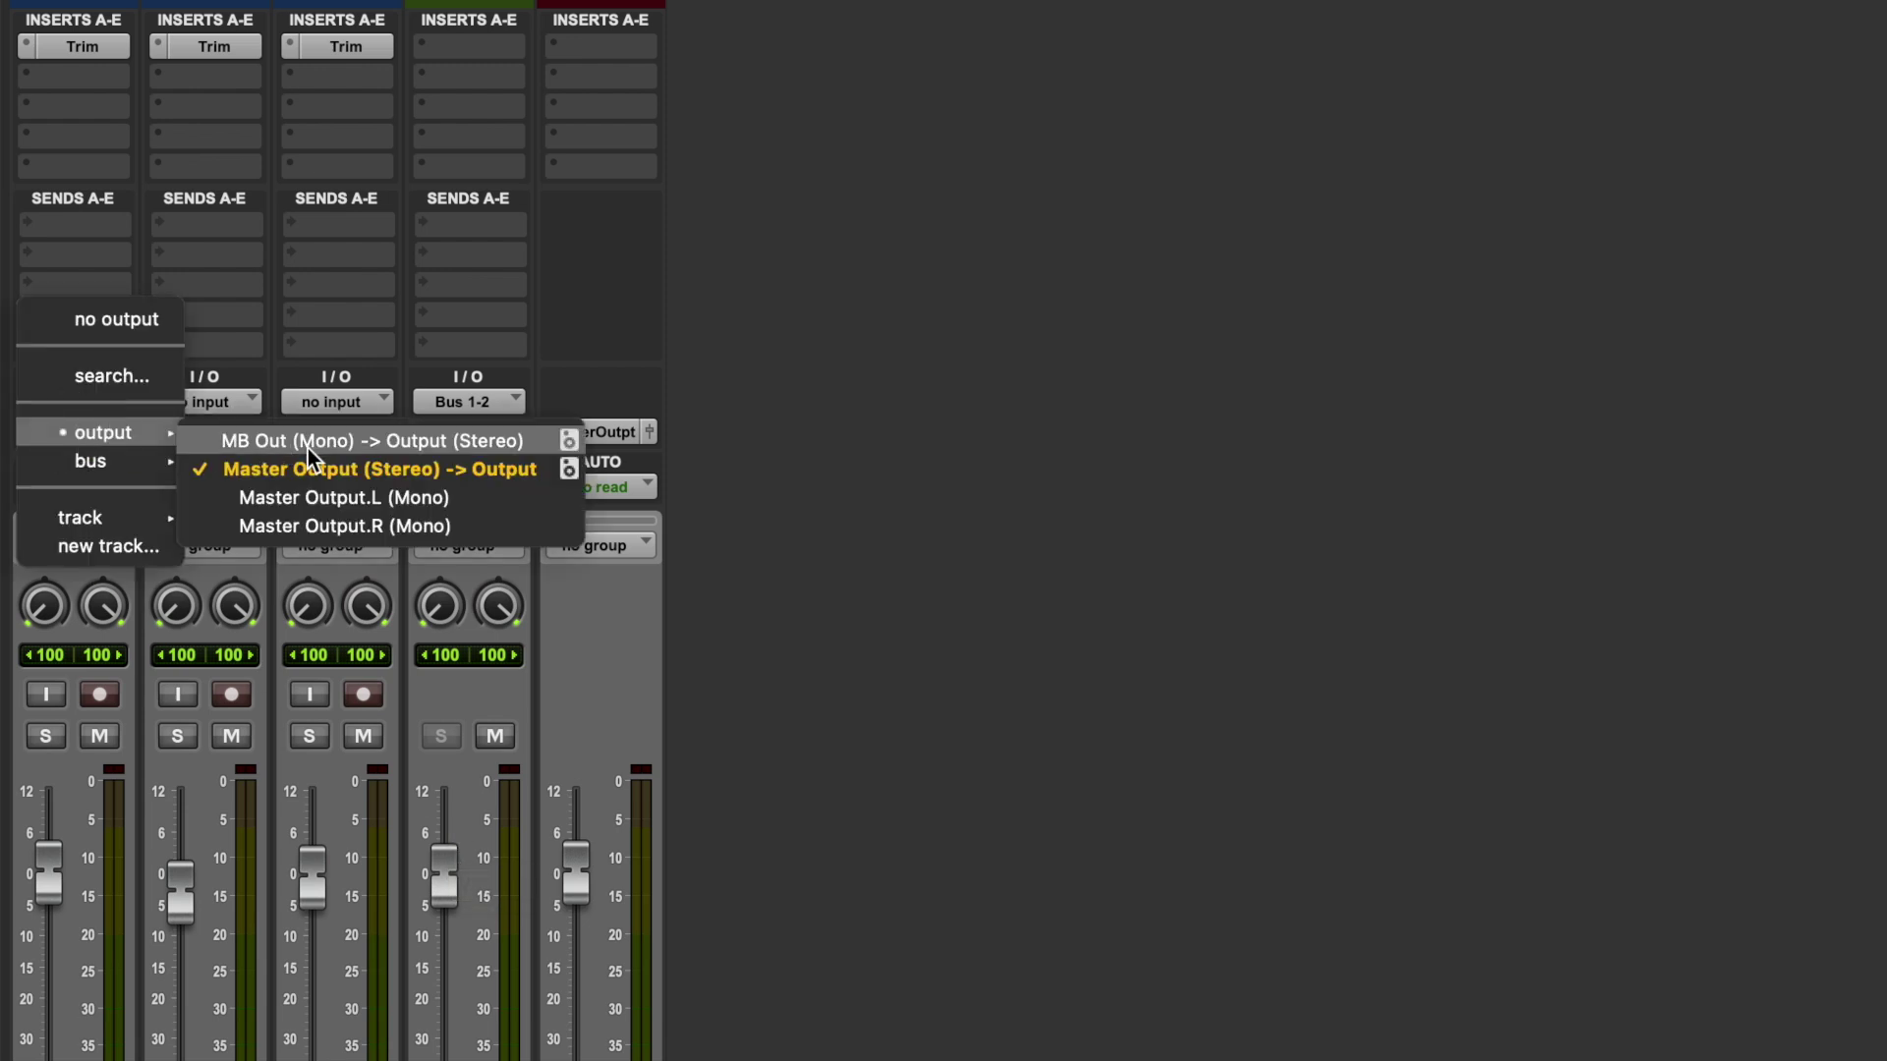
mouse_move(176, 461)
click(276, 468)
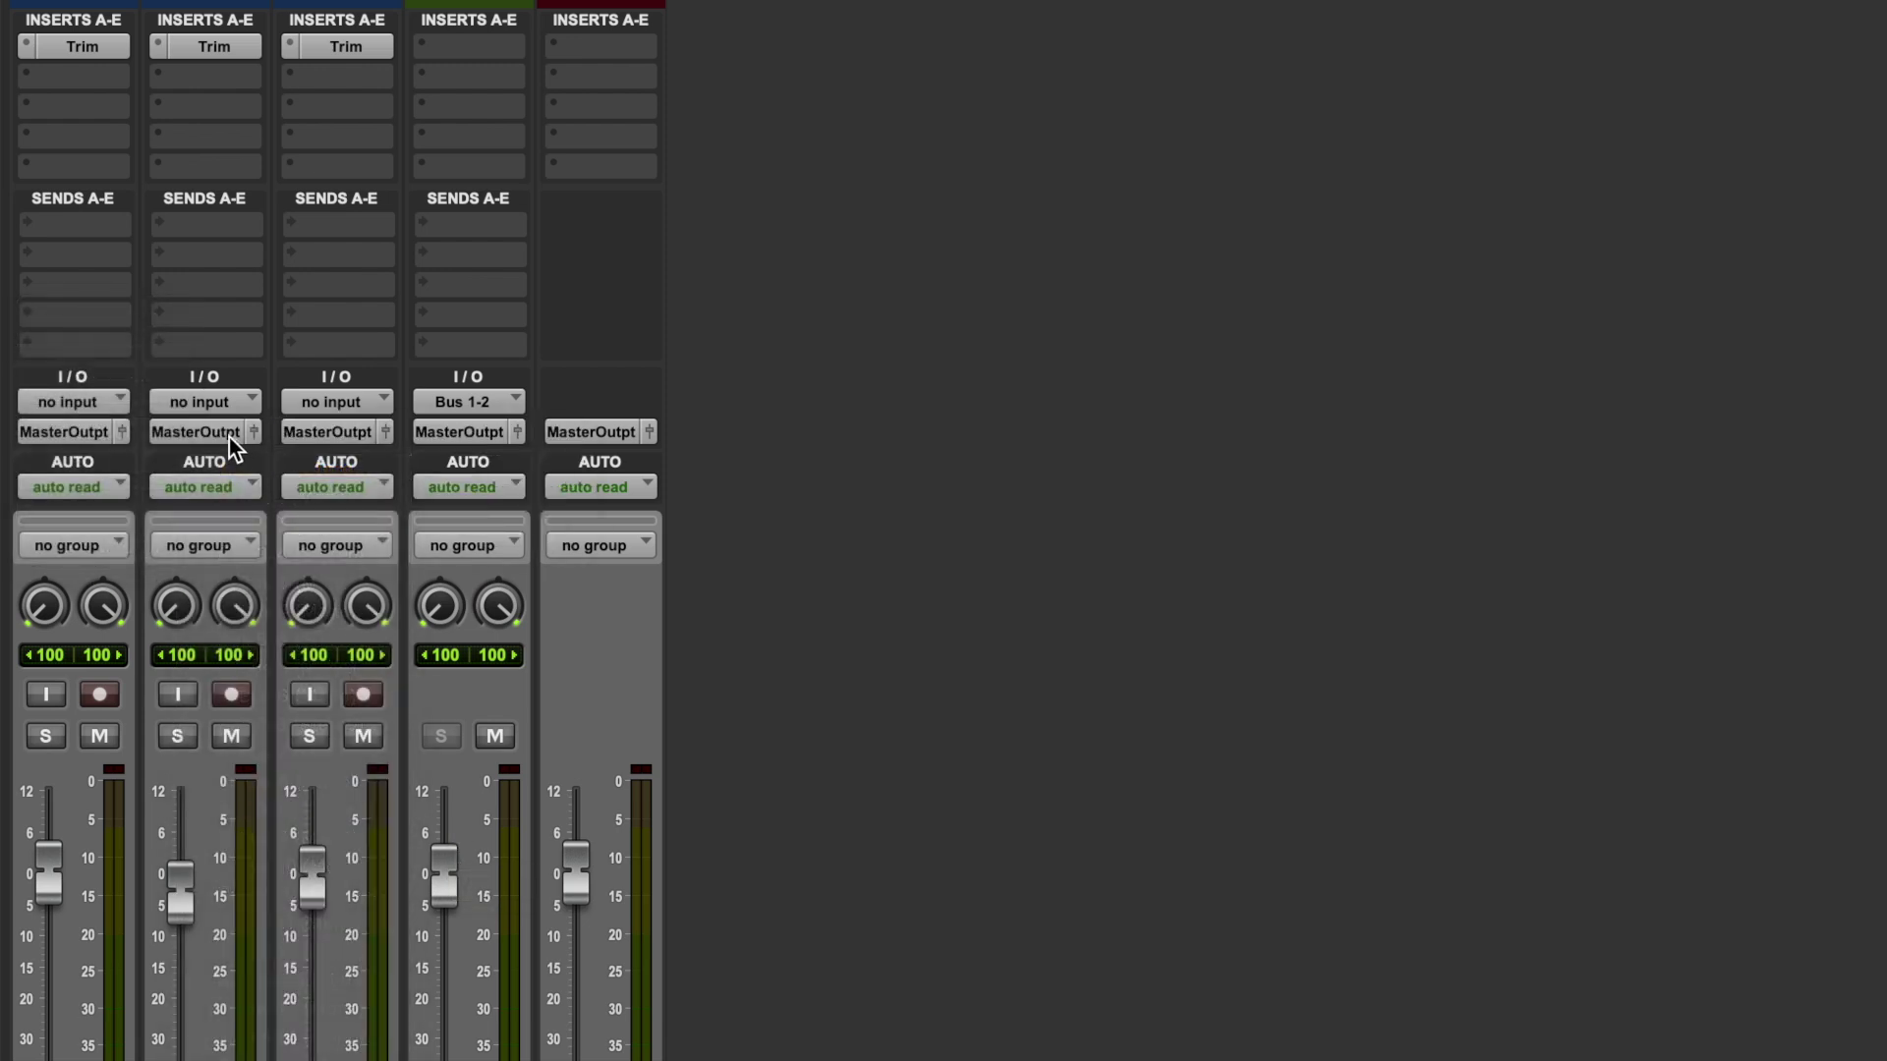
click(234, 433)
mouse_move(222, 461)
click(362, 468)
click(328, 433)
mouse_move(334, 470)
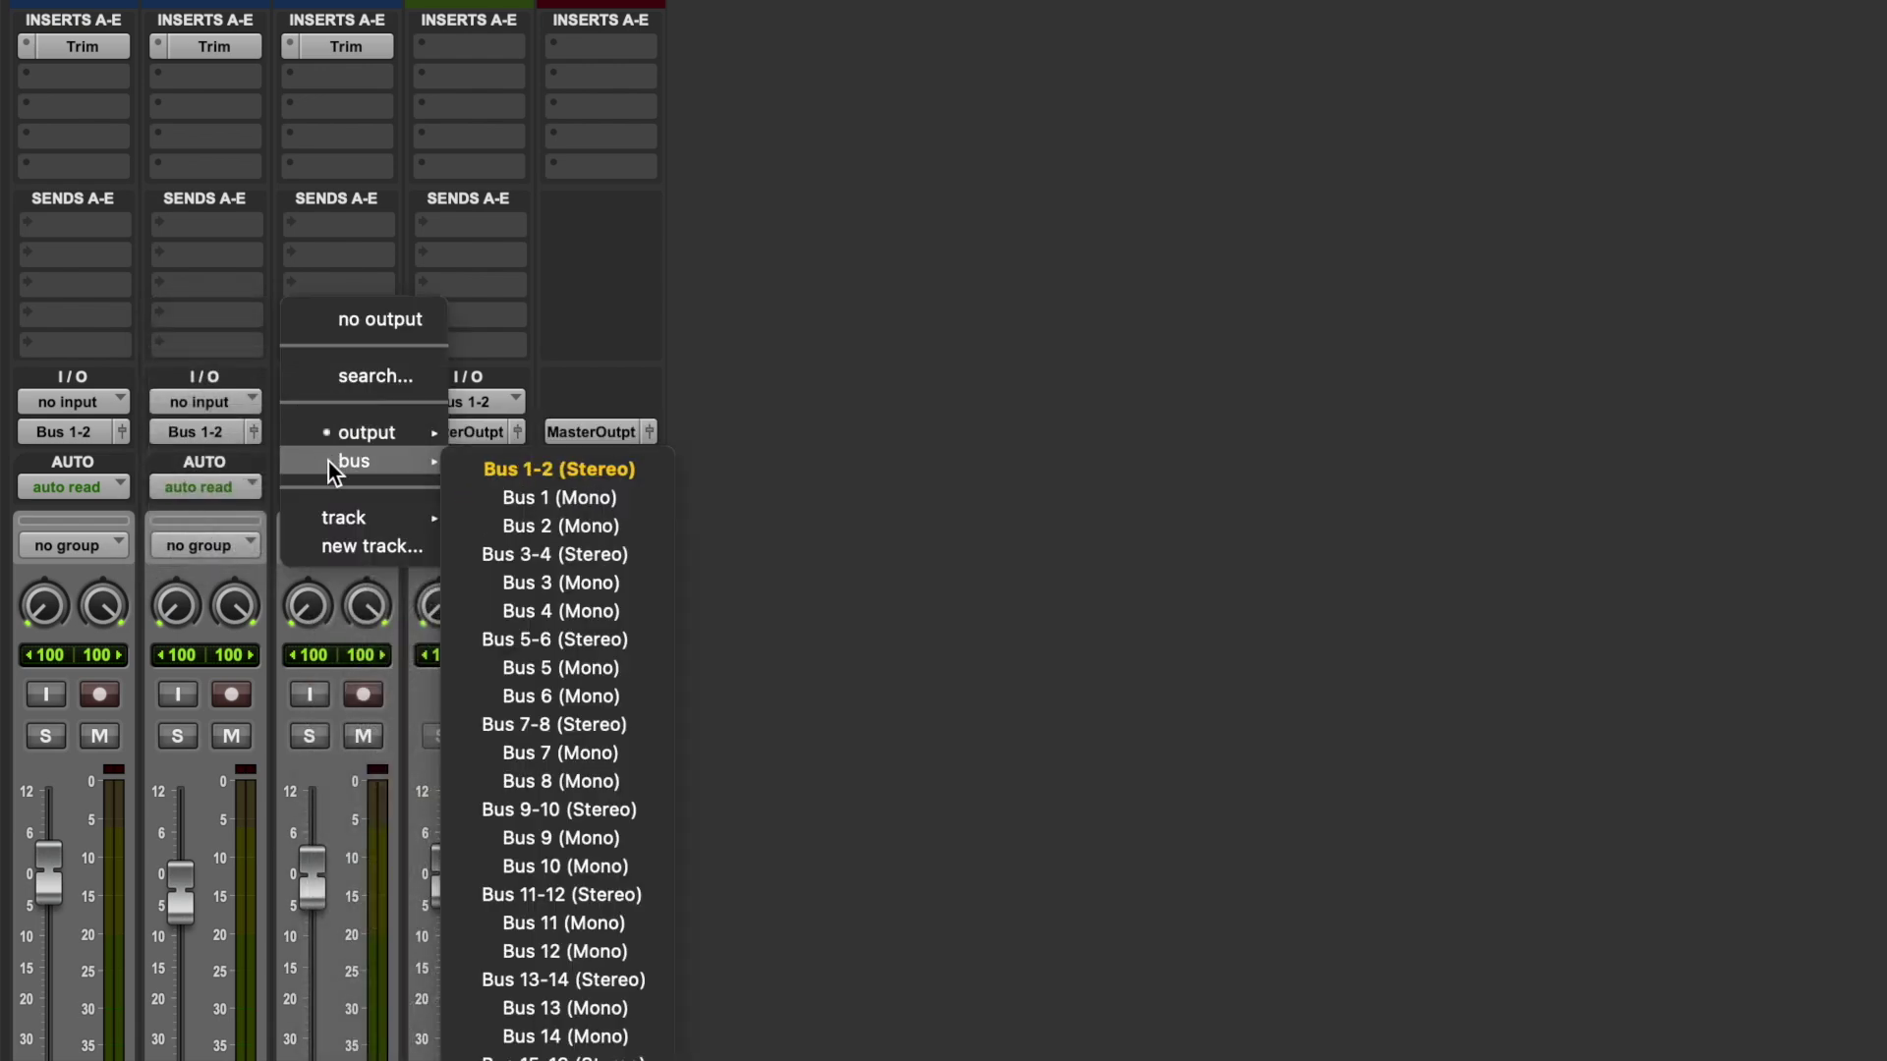
click(521, 467)
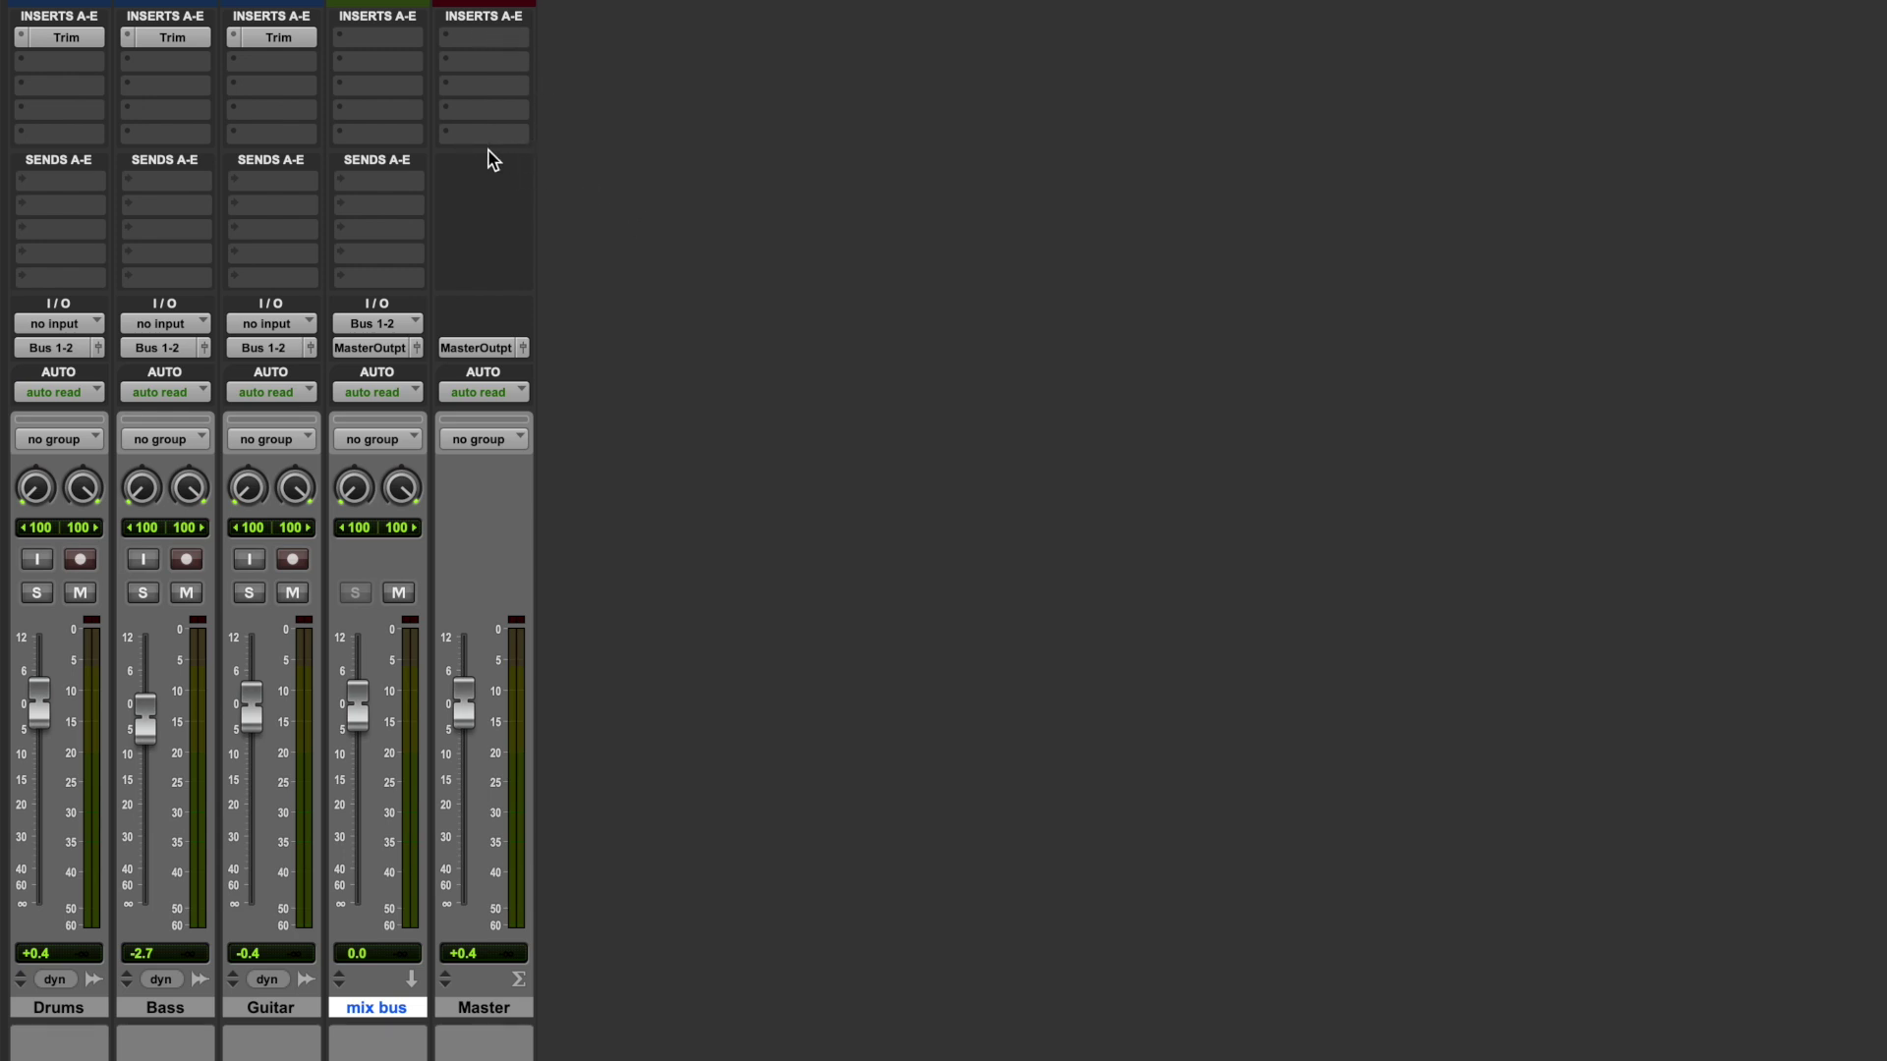
Insert the BF-76 peak limiter in the Master track's first insert slot and adjust its attack and release to about 5
click(488, 46)
mouse_move(661, 41)
mouse_move(777, 49)
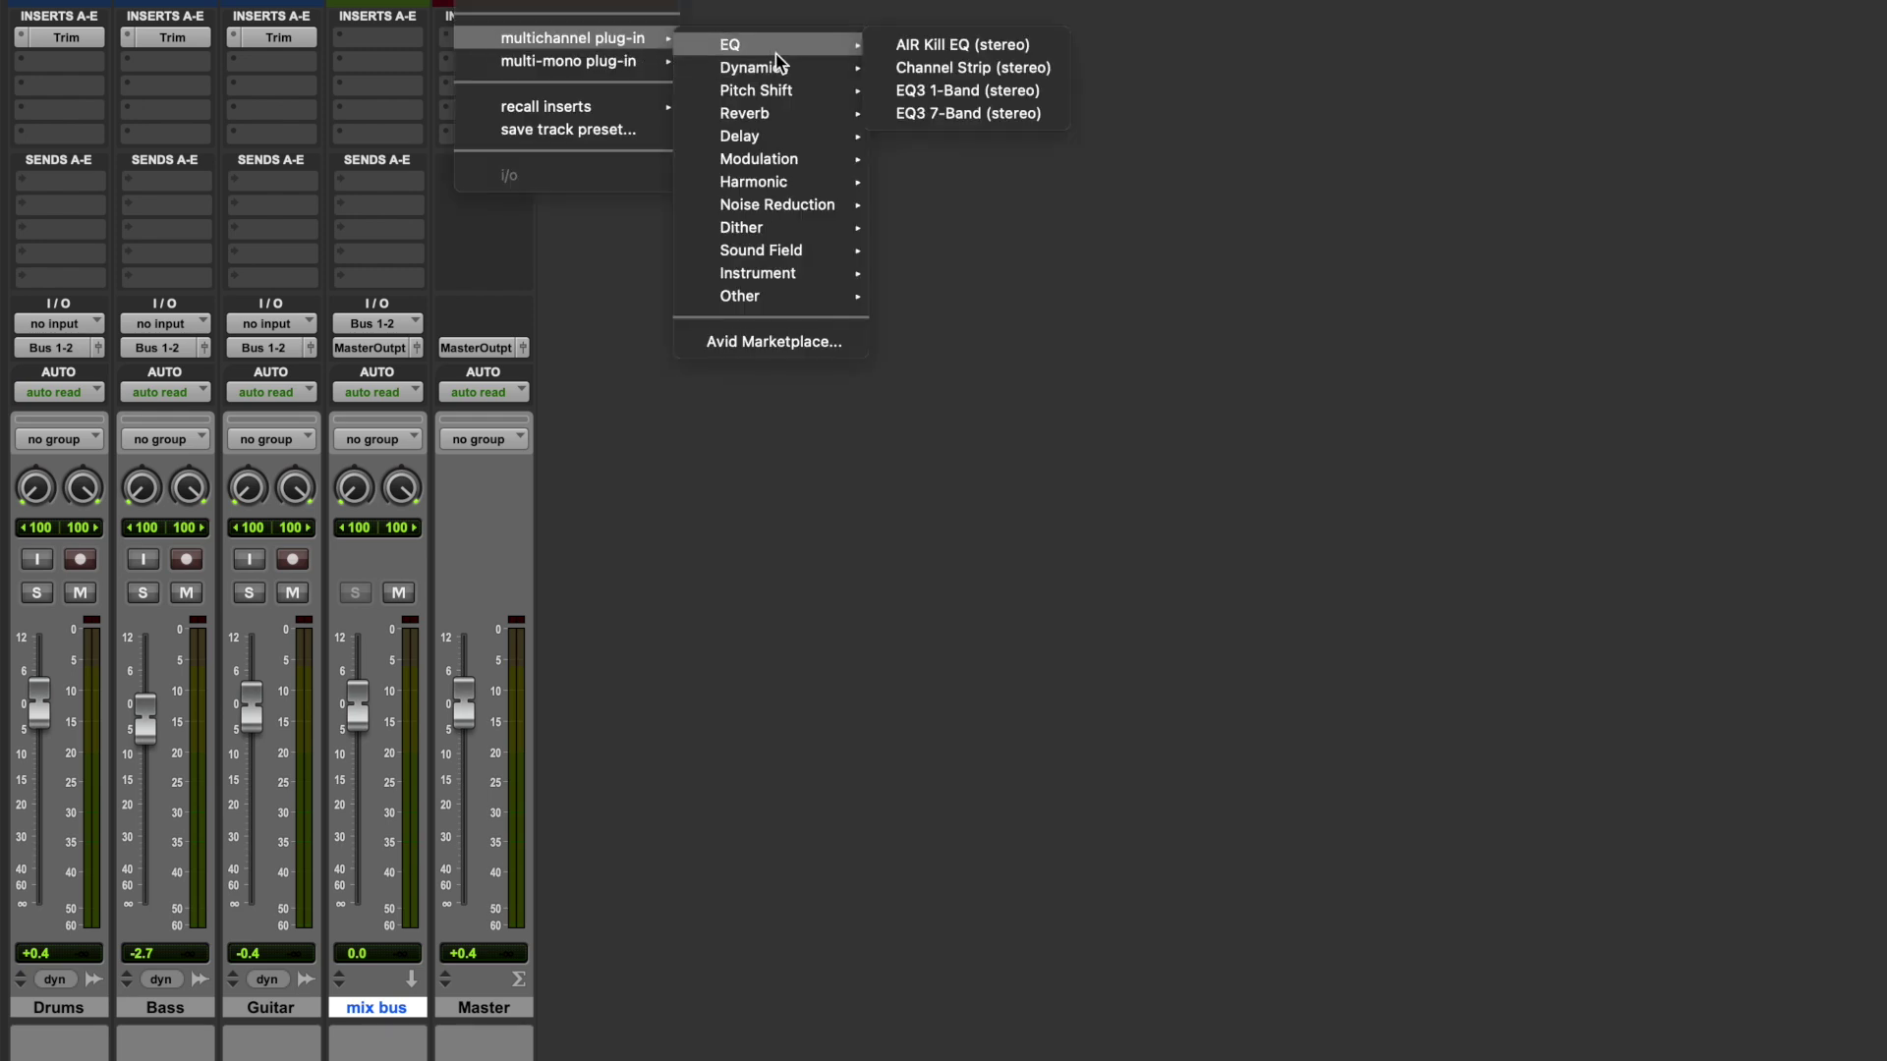
click(952, 71)
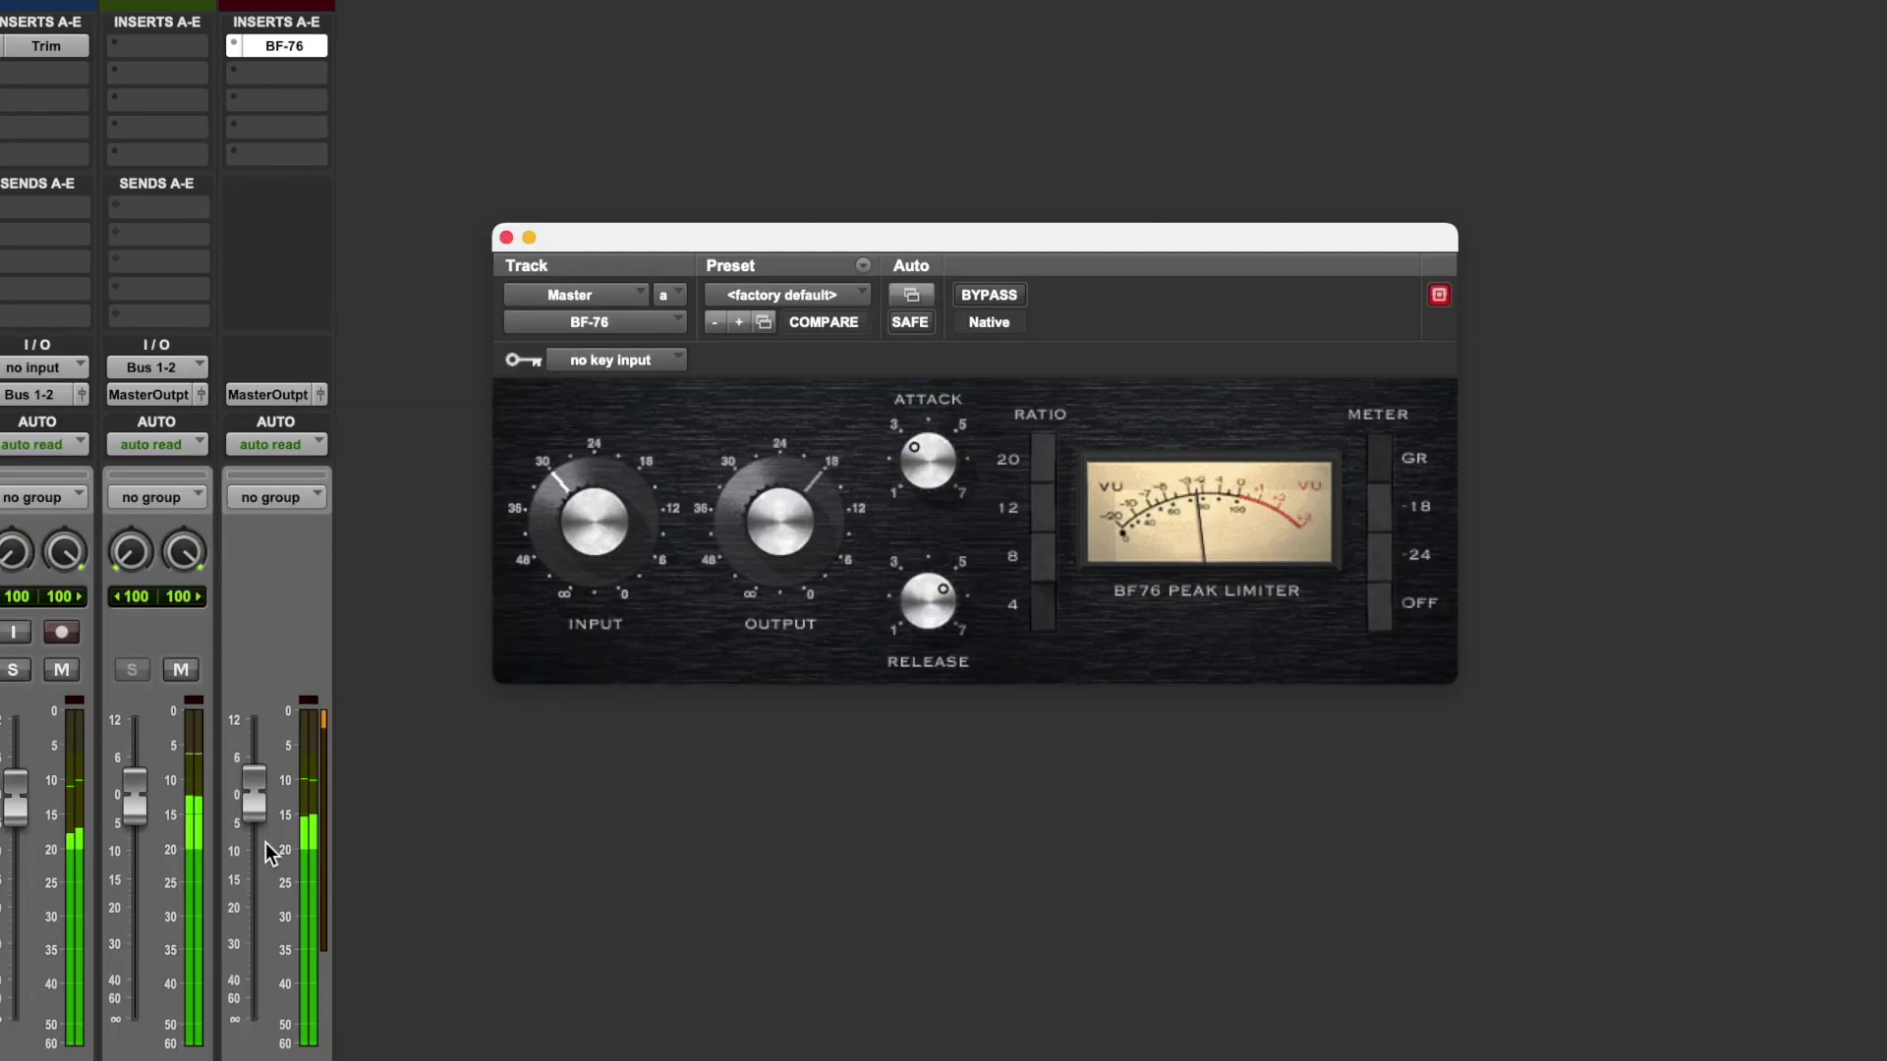
drag(930, 417, 946, 383)
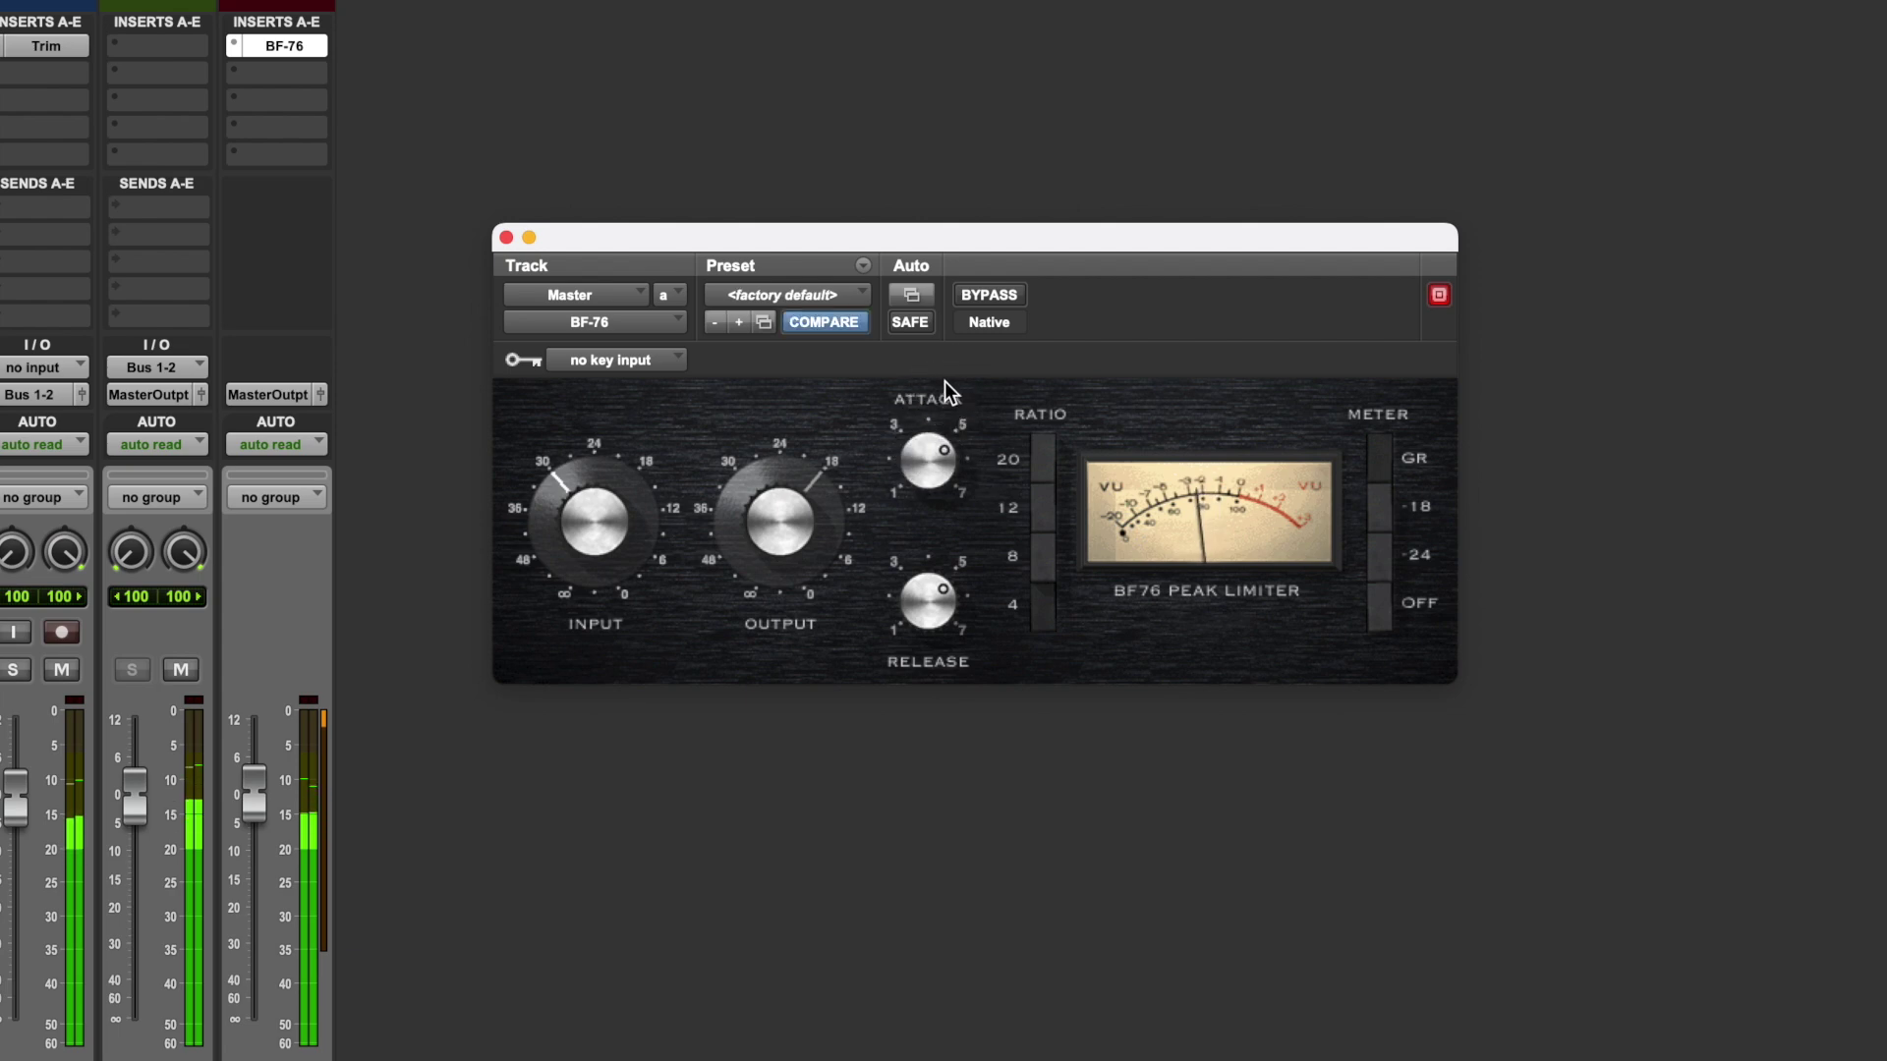
drag(944, 592, 939, 574)
Raise the Master fader, lower it to -15.6 dB, and reset it to 0.0 dB
drag(258, 805, 259, 781)
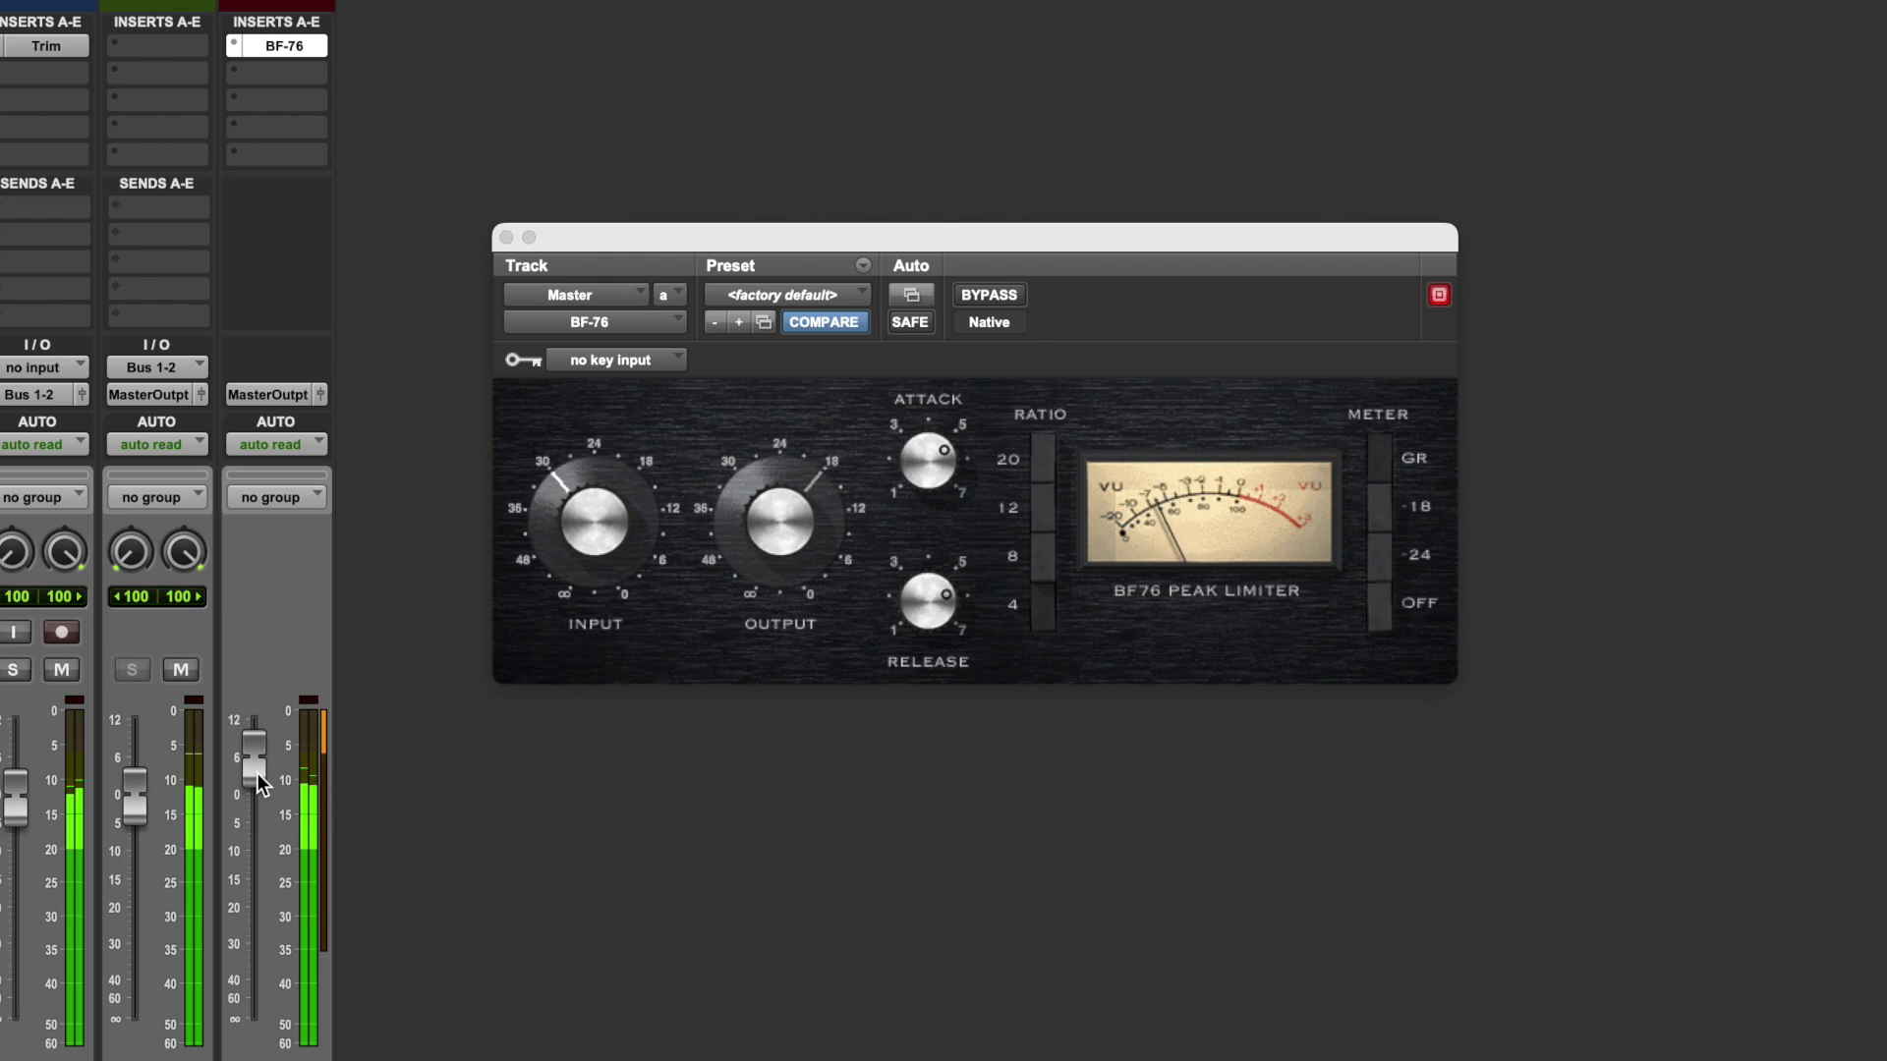
click(258, 775)
drag(257, 776, 250, 898)
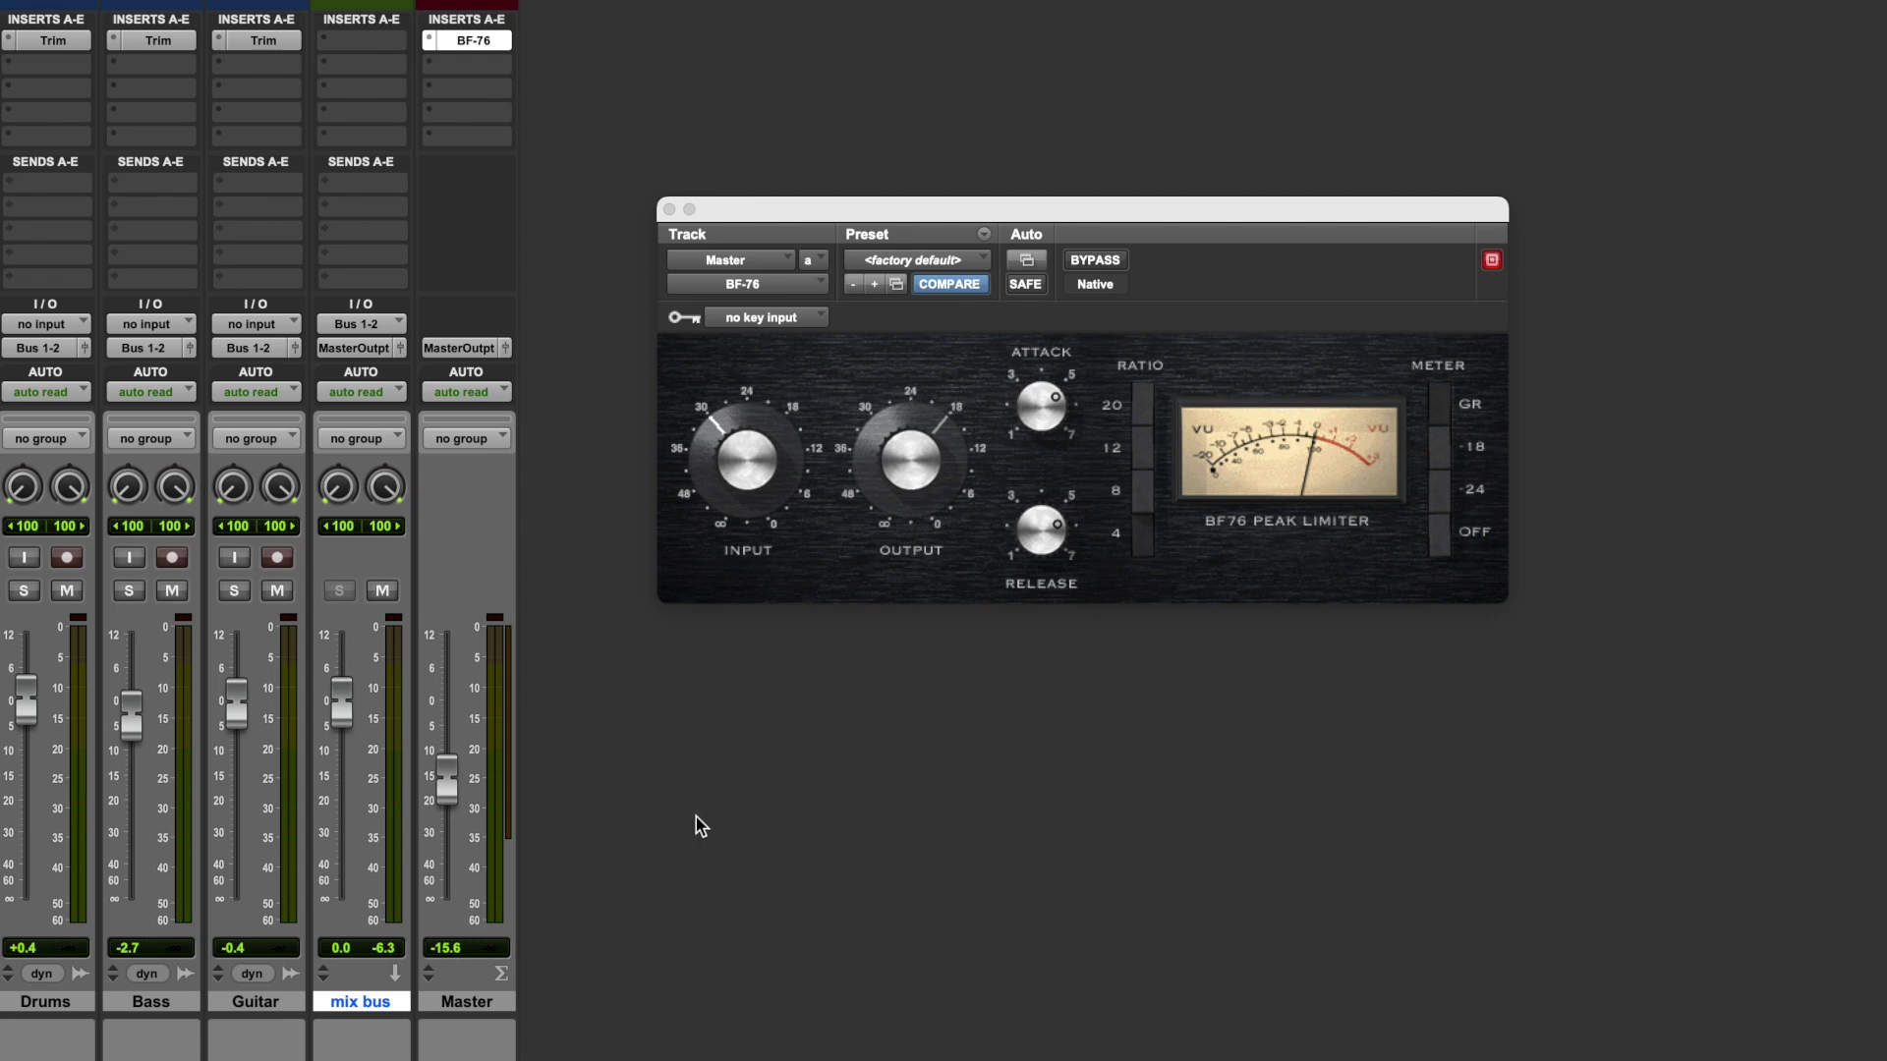
alt+click(447, 778)
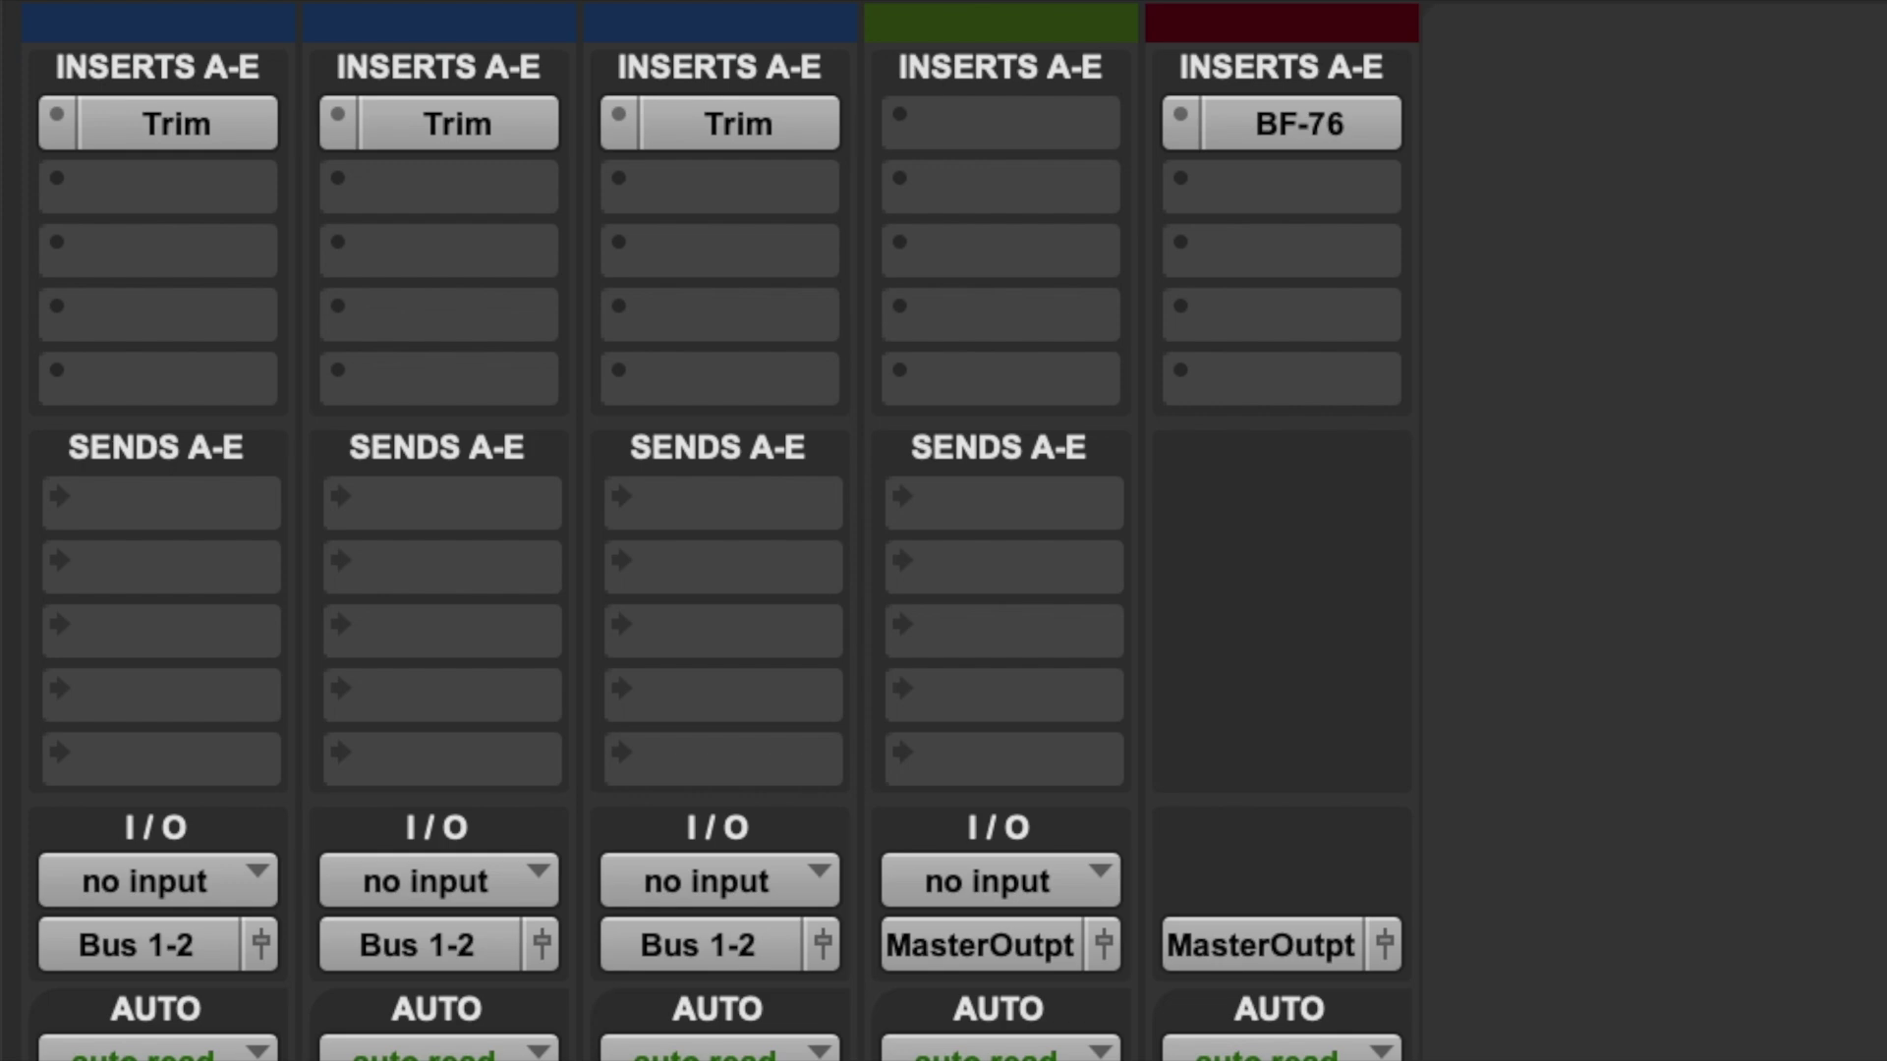
Move the BF-76 limiter from the Master track to the first insert slot of the mix bus track
click(1282, 124)
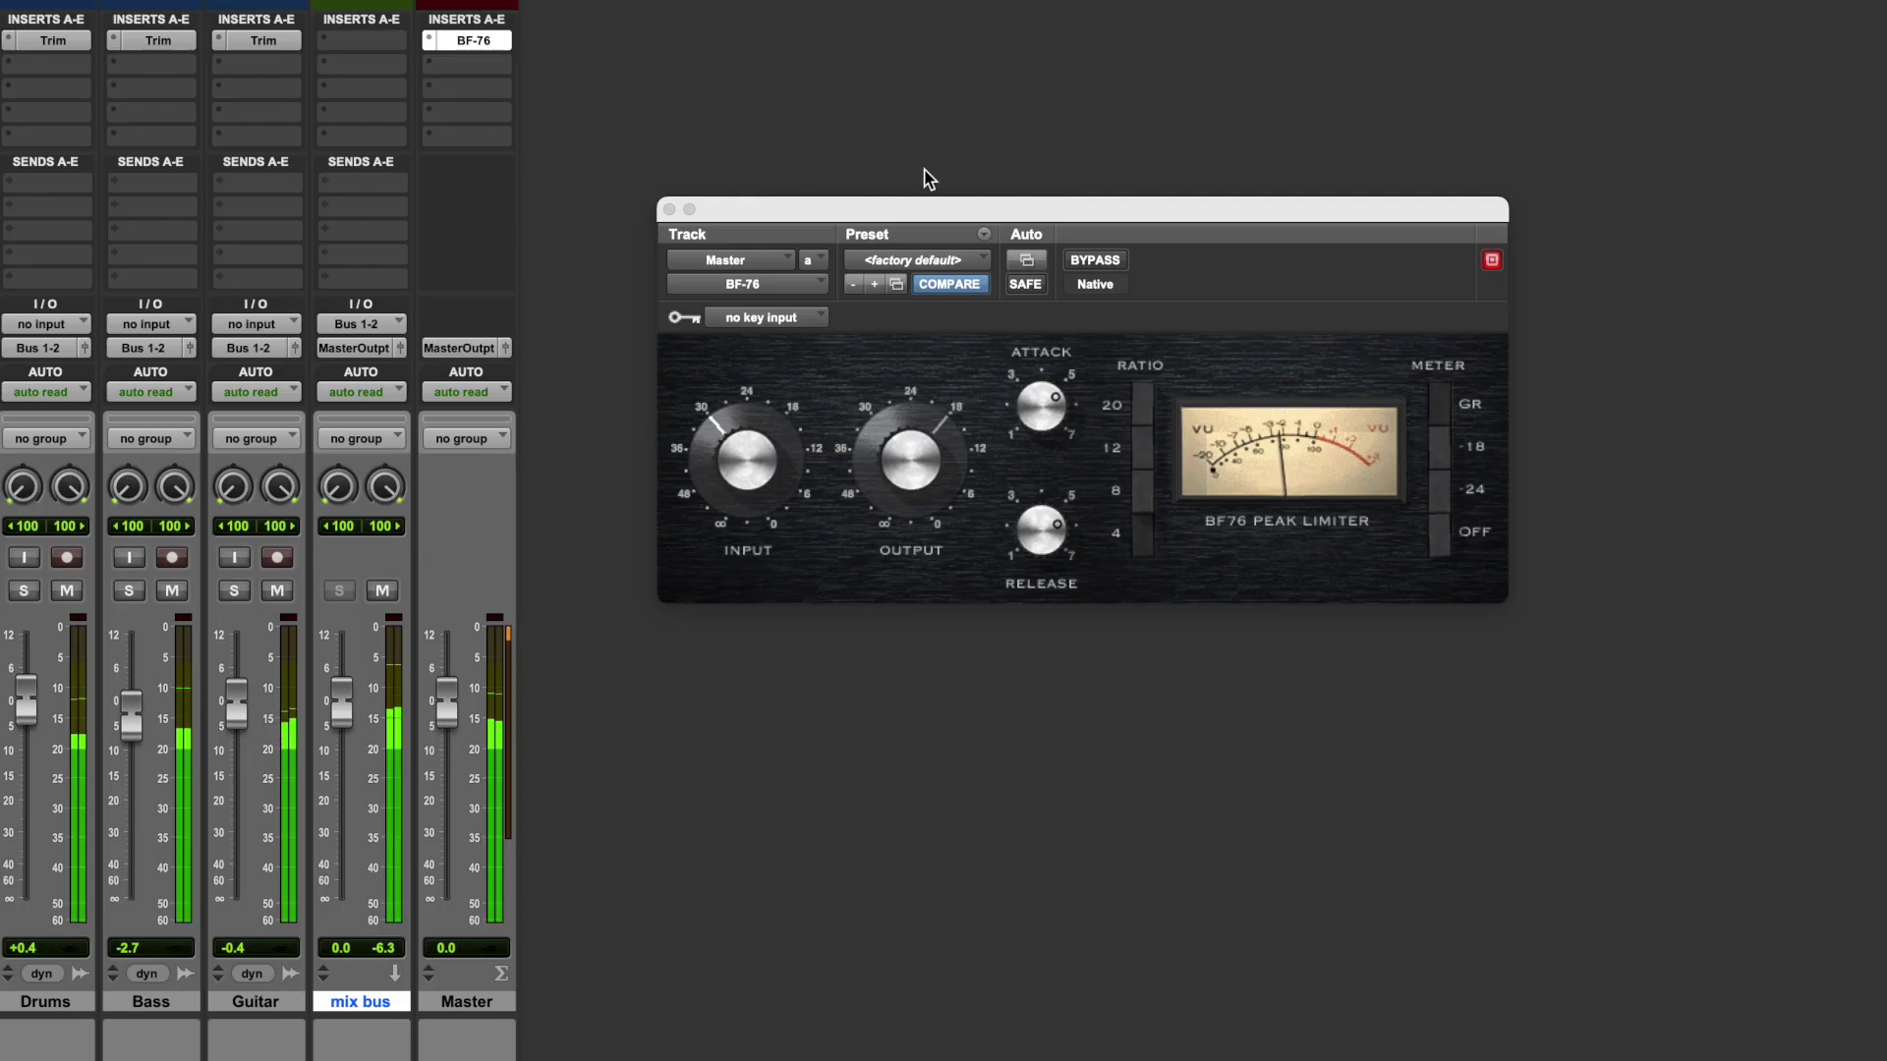
click(474, 43)
drag(474, 43, 385, 44)
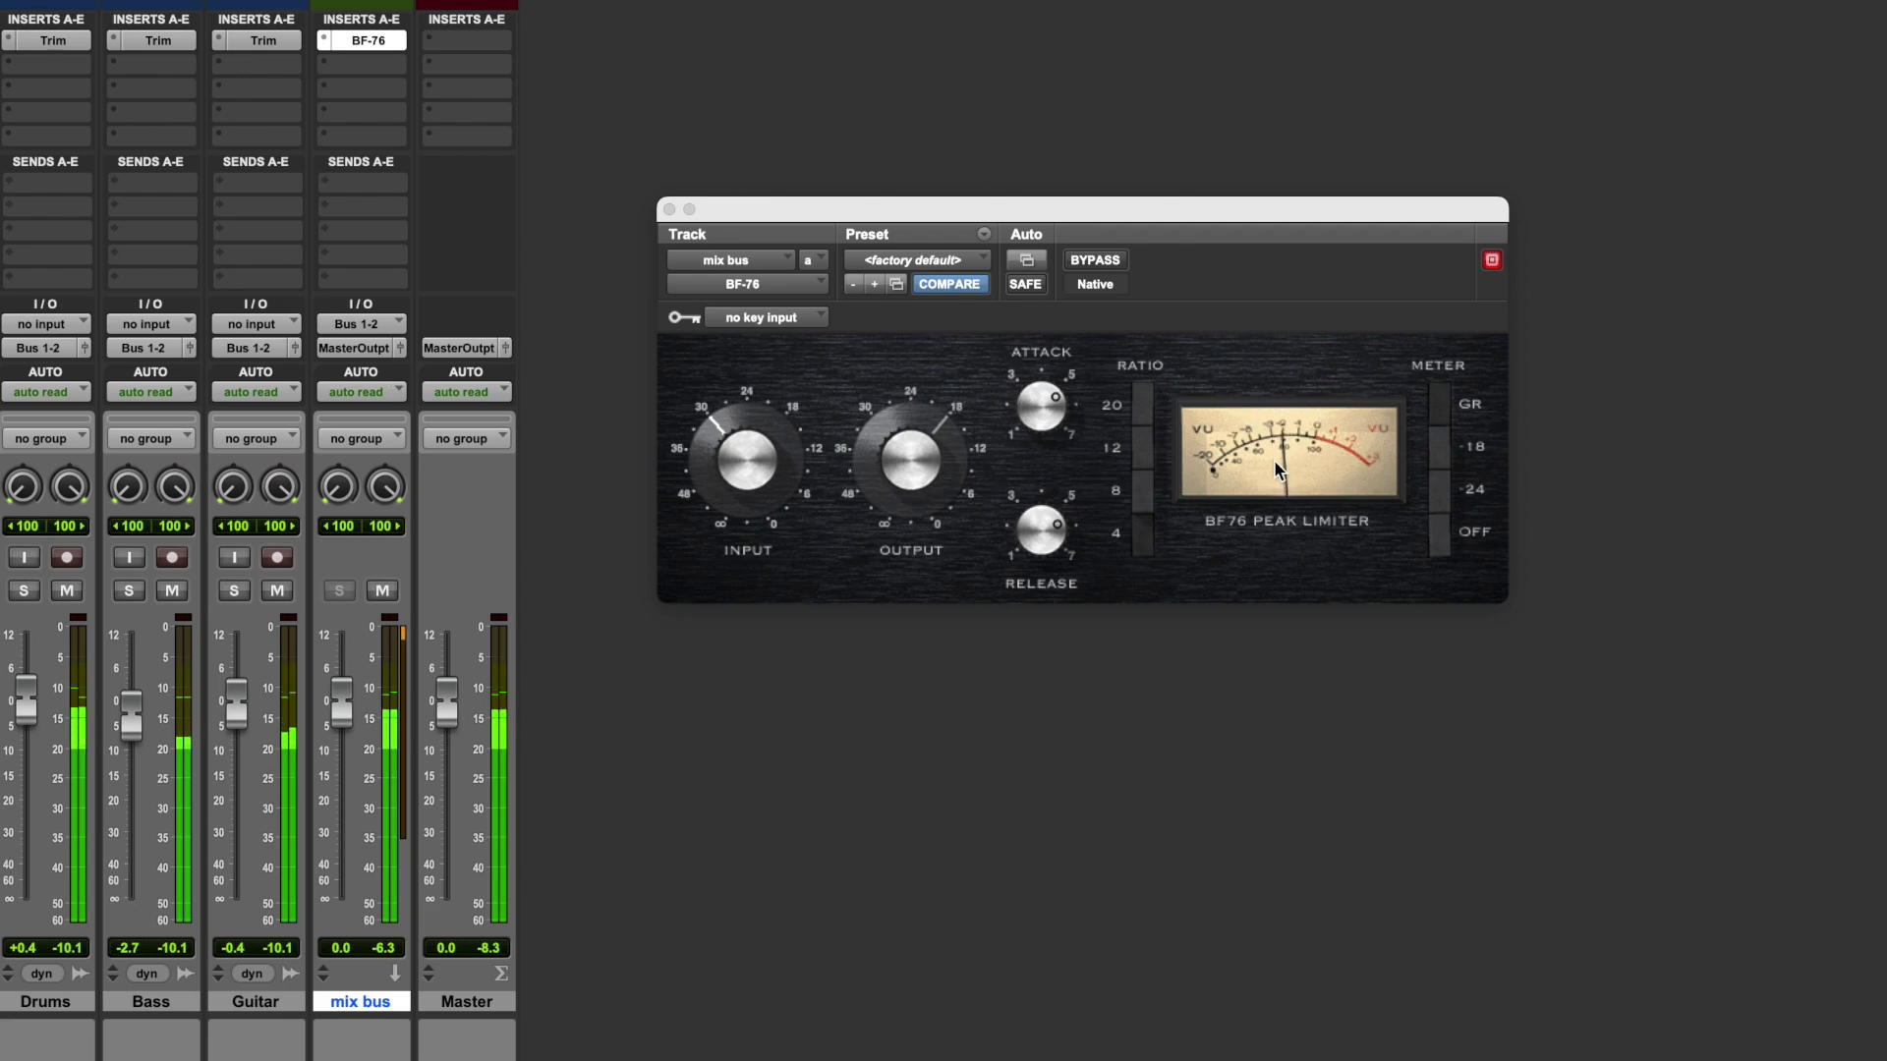
Lower the mix bus fader to -24.7 dB during playback and stop playback
drag(341, 701, 344, 812)
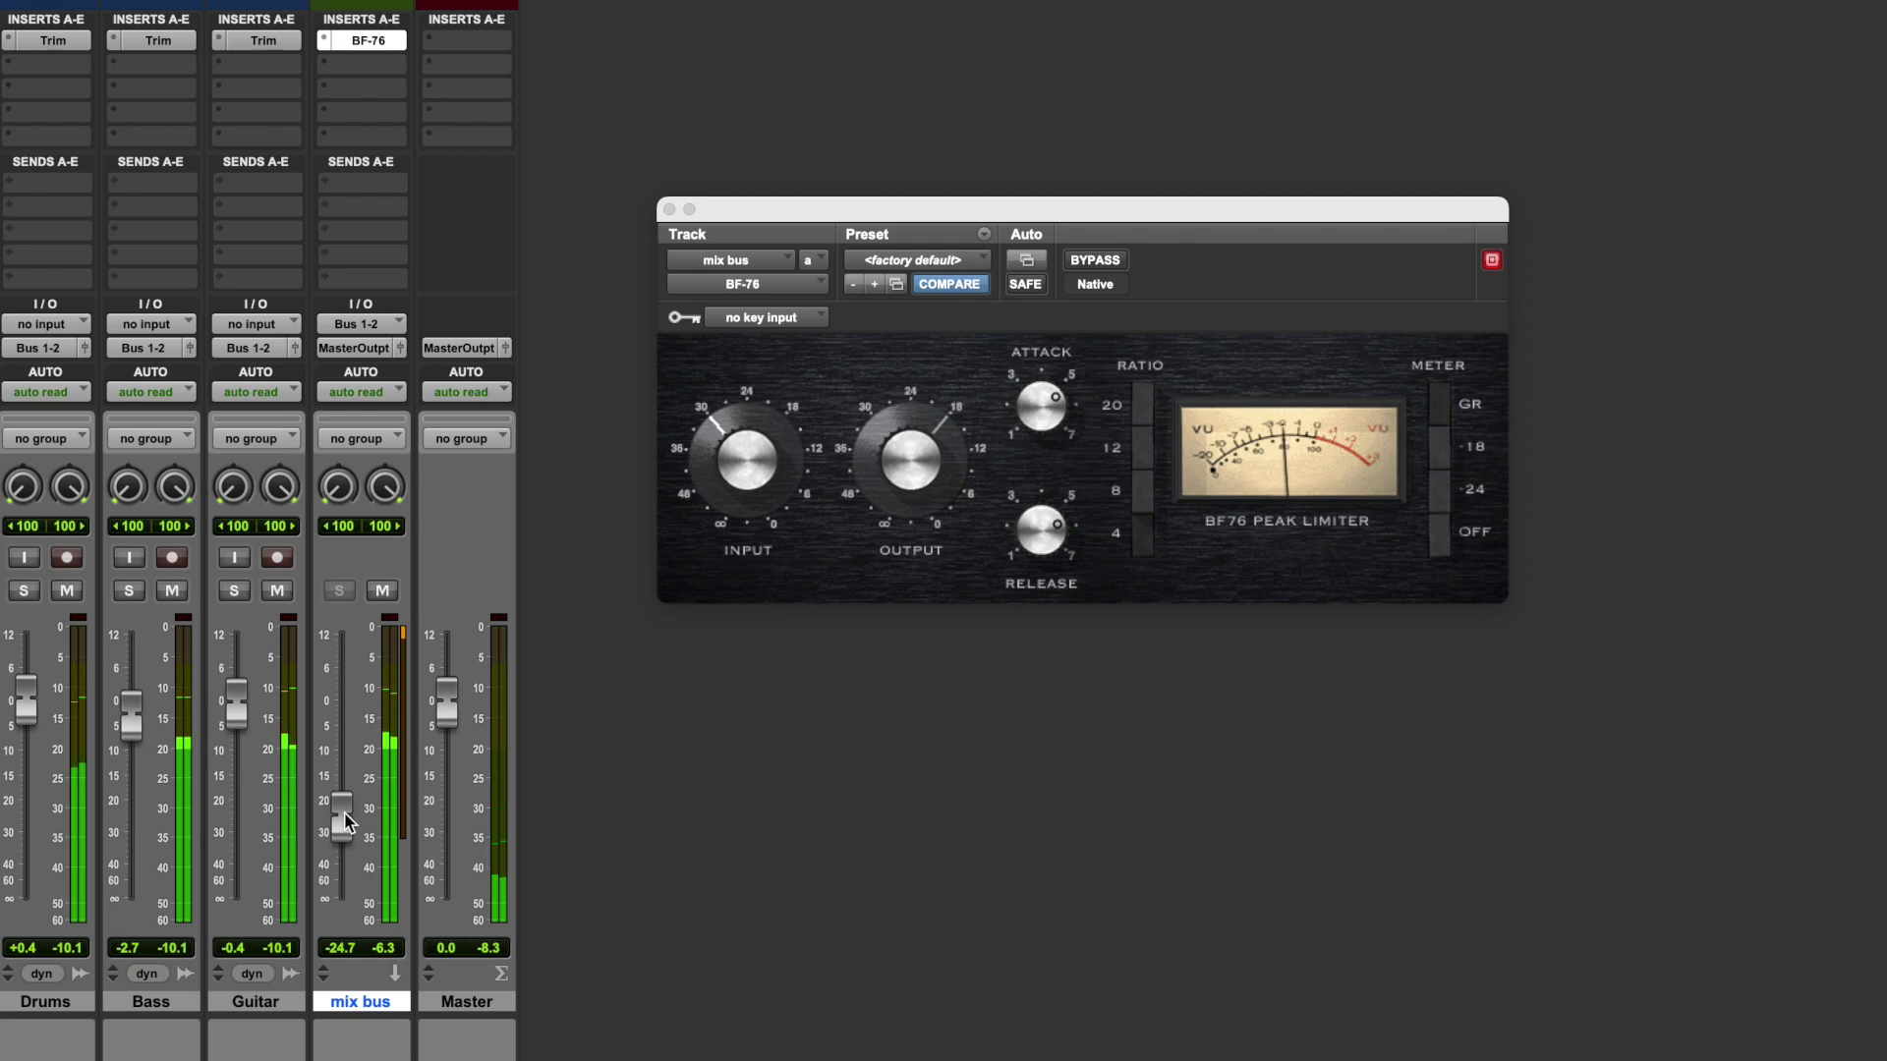
key(space)
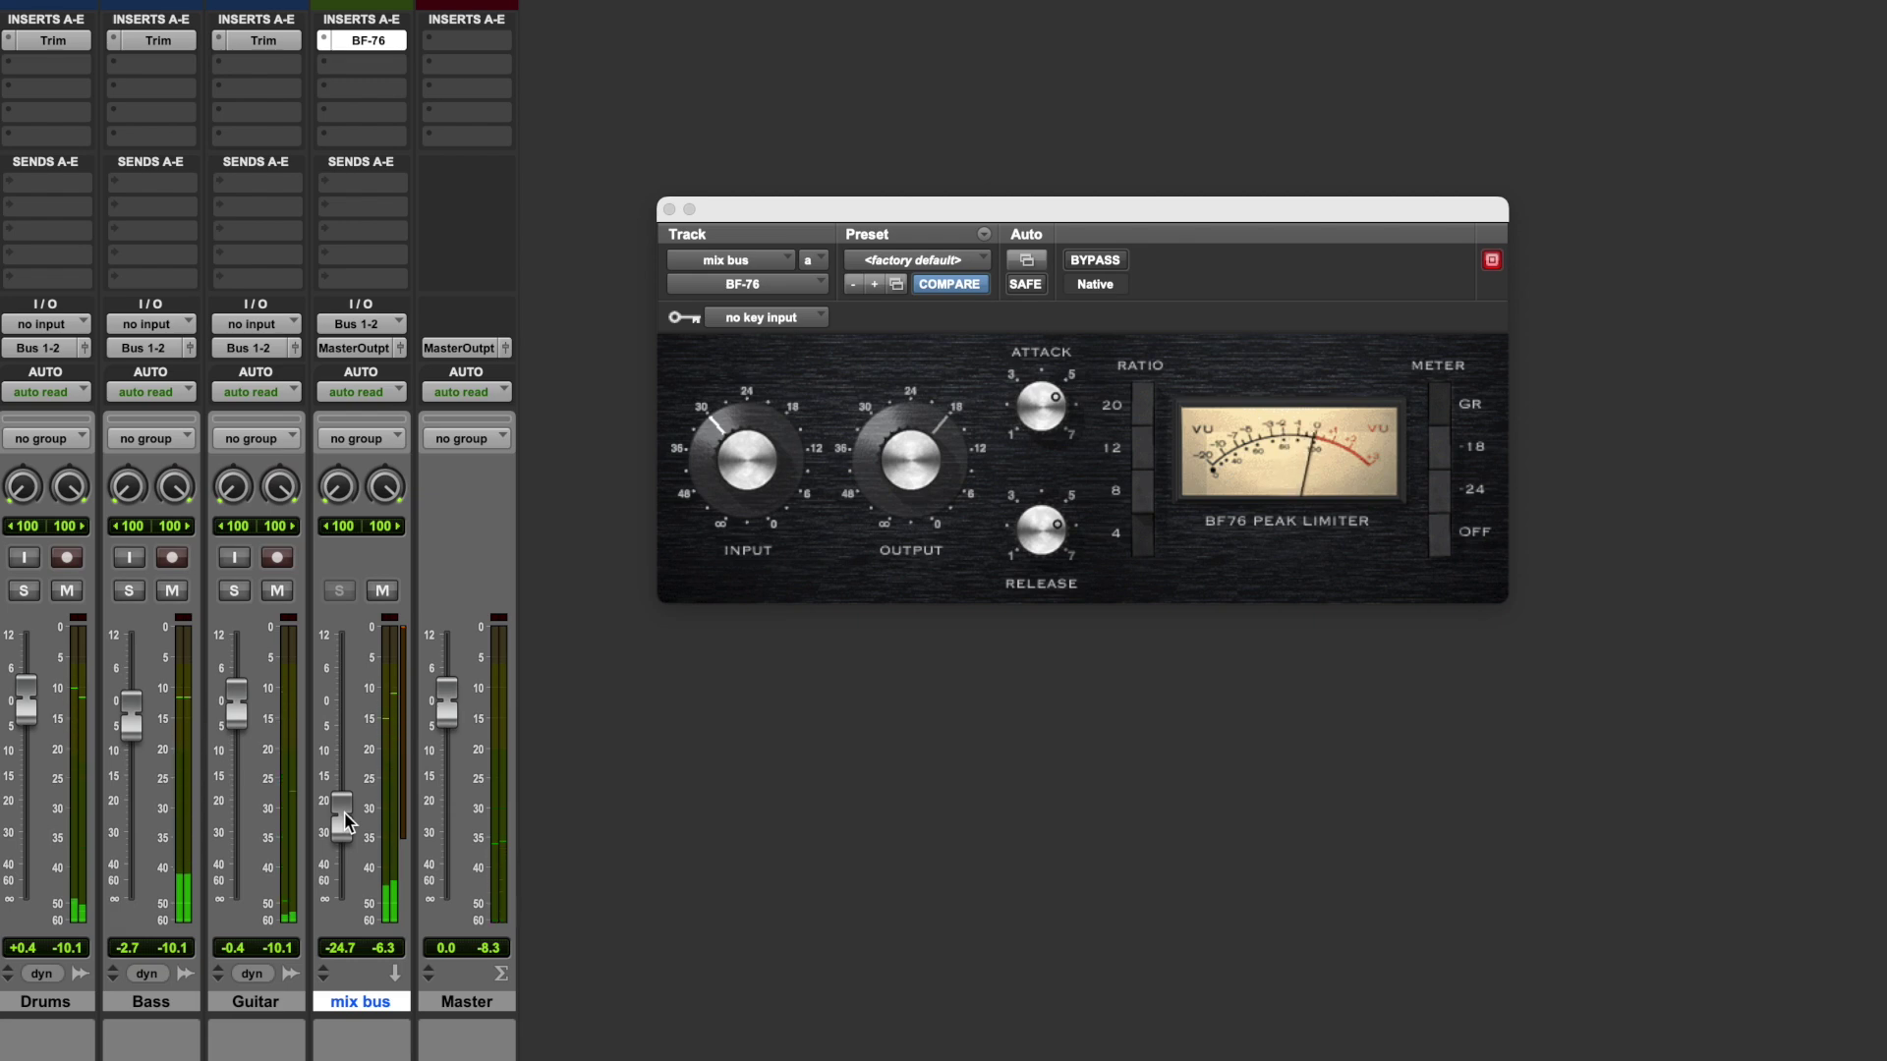